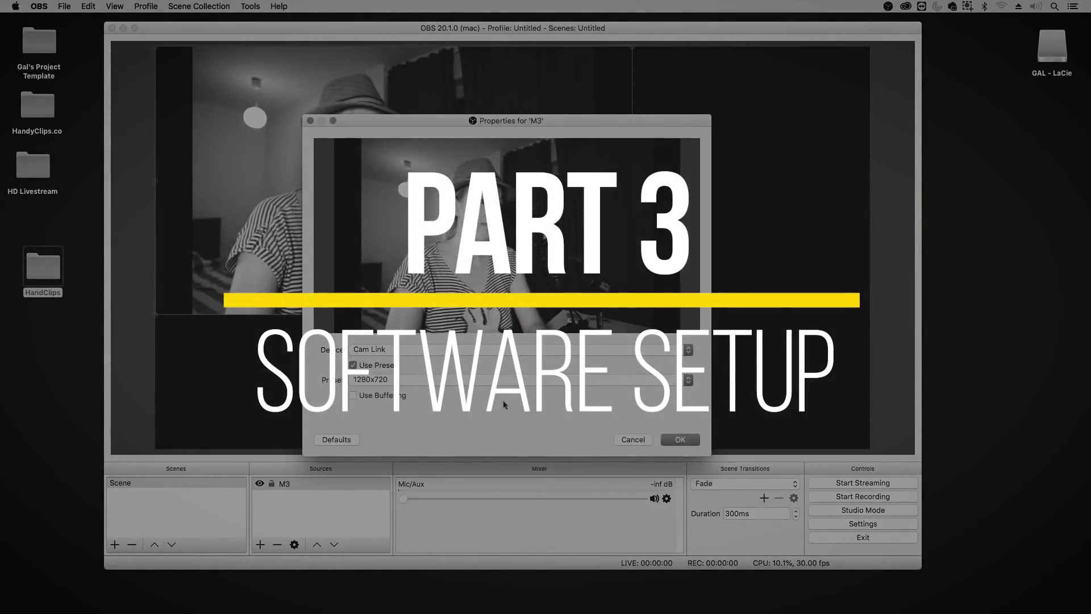
Confirm and close the M3 camera properties, leaving the Sources list empty
left_click(677, 440)
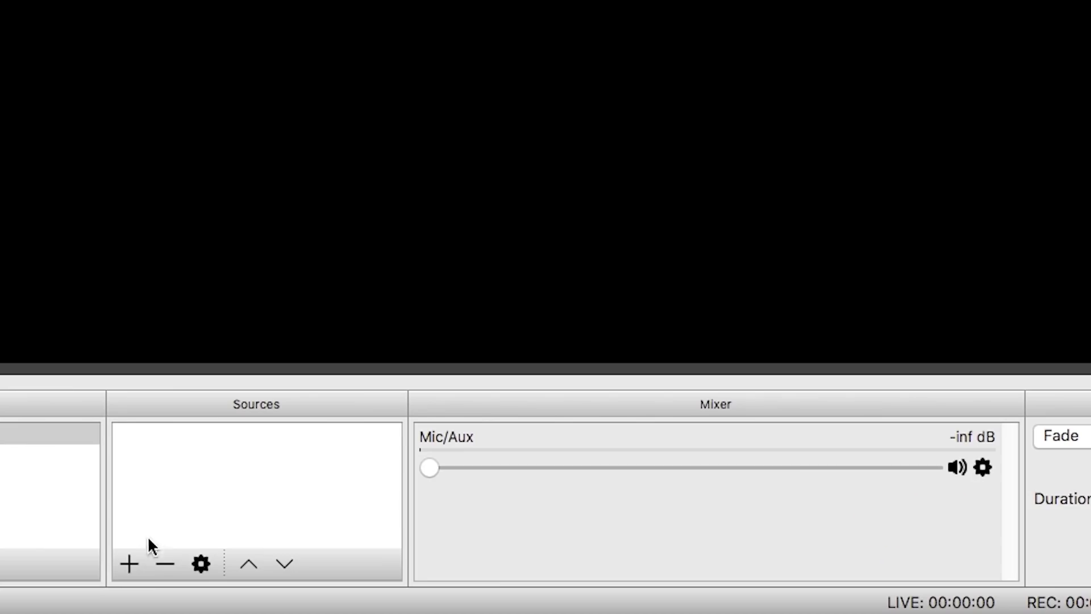
Add a Video Capture Device source named M3
left_click(130, 562)
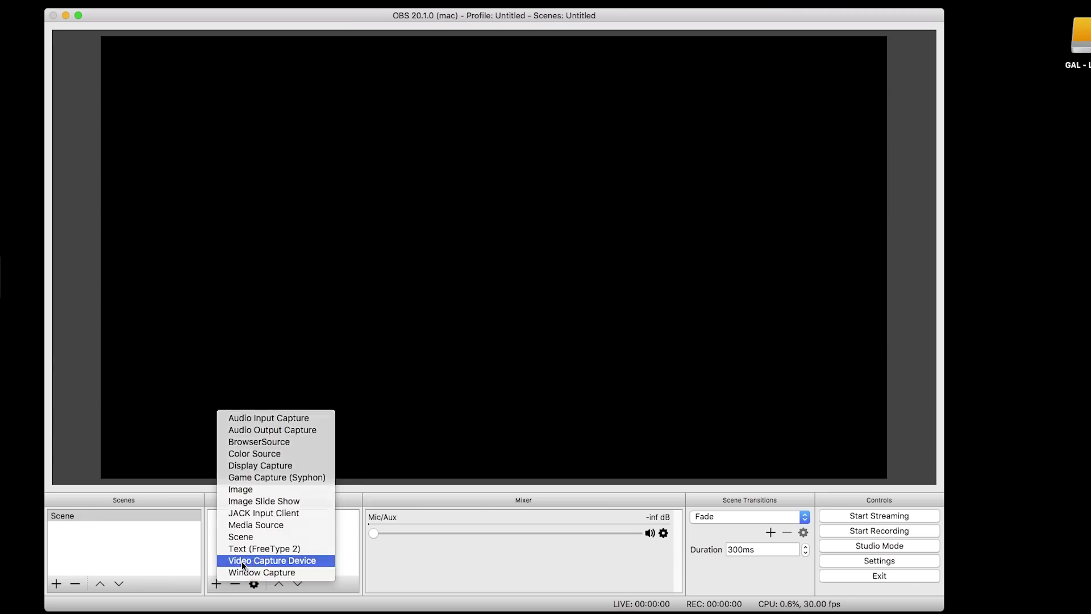
left_click(177, 520)
type("M3")
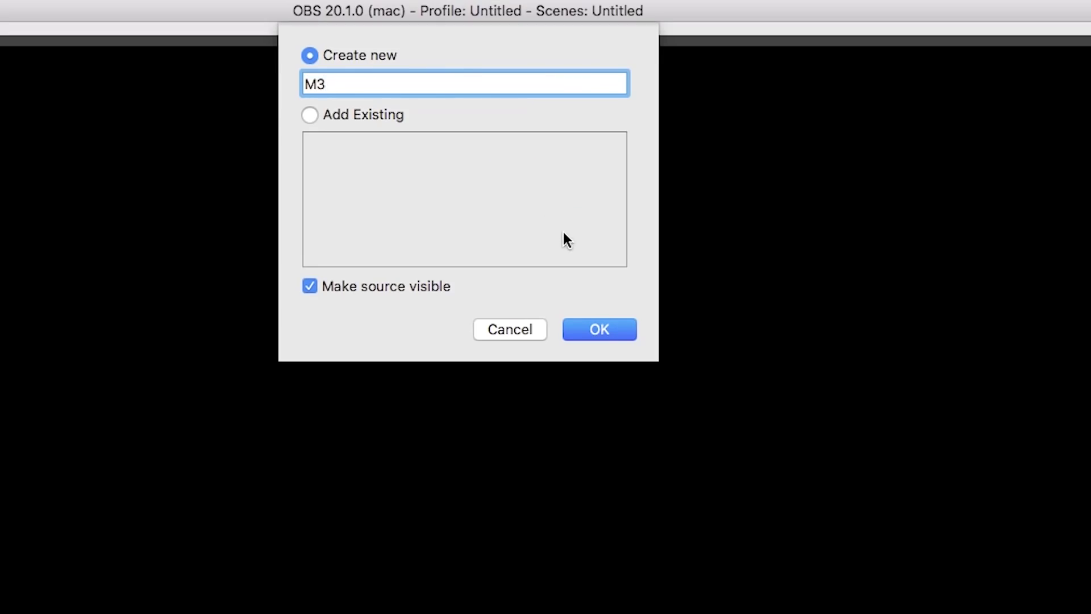
left_click(599, 330)
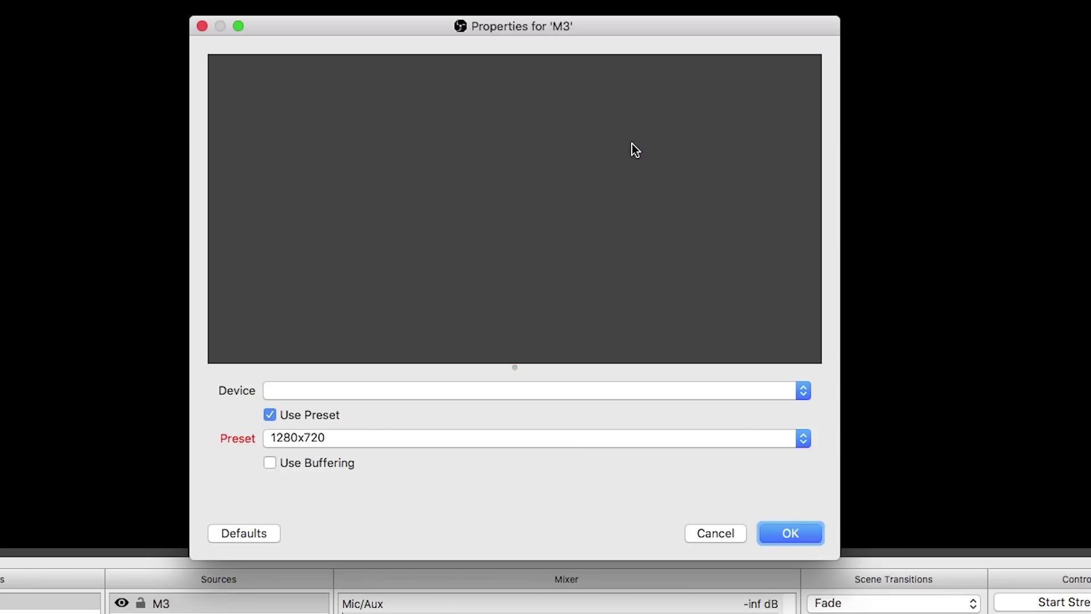
Set M3's device to Cam Link at 1280x720 and stretch it across the canvas
left_click(295, 390)
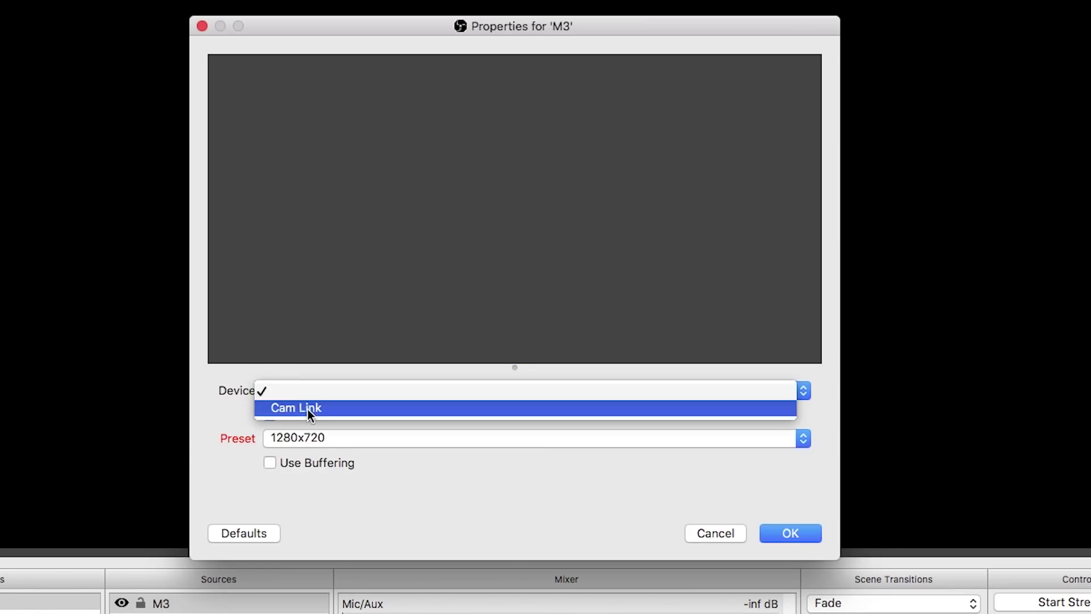
left_click(309, 411)
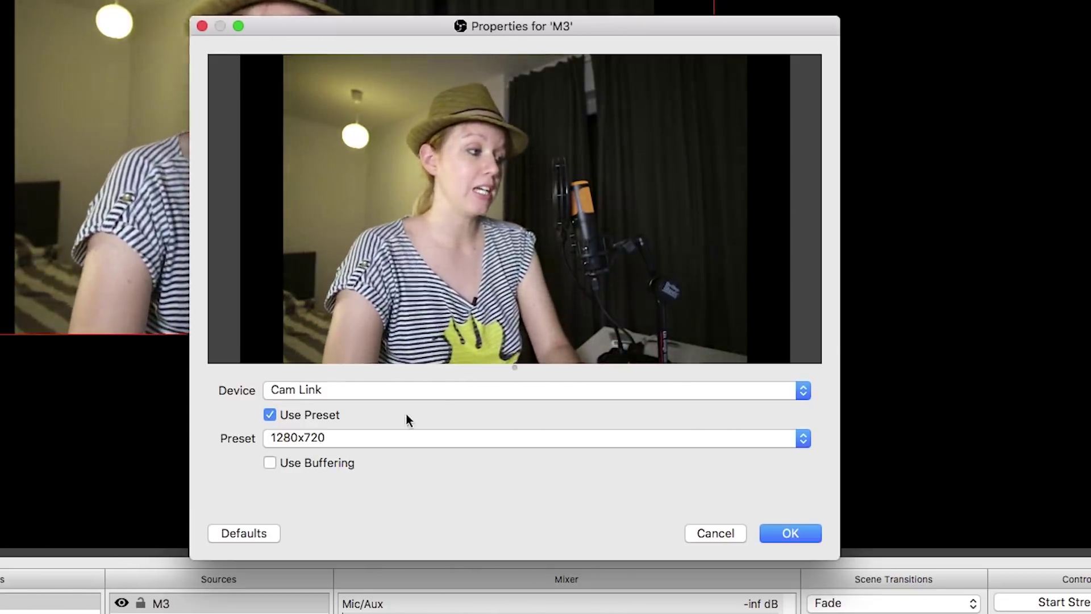
left_click(391, 438)
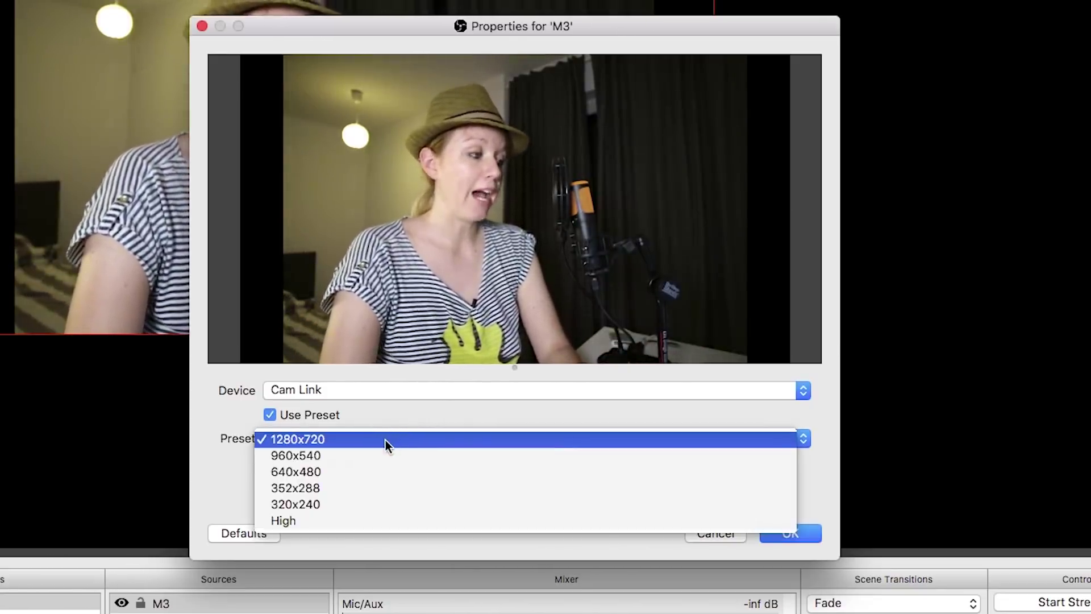
left_click(321, 440)
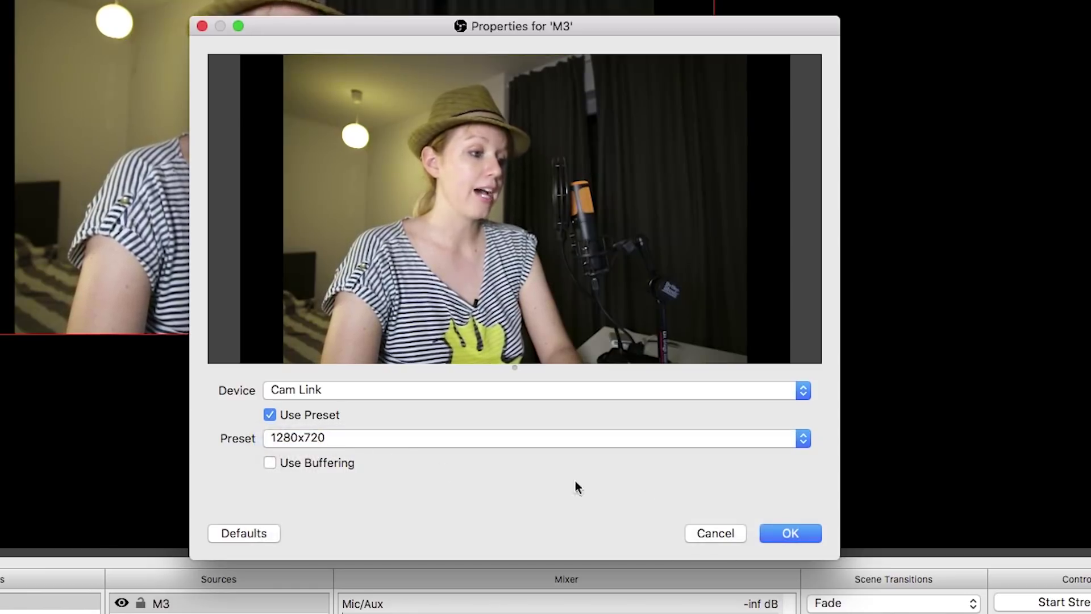
left_click(788, 533)
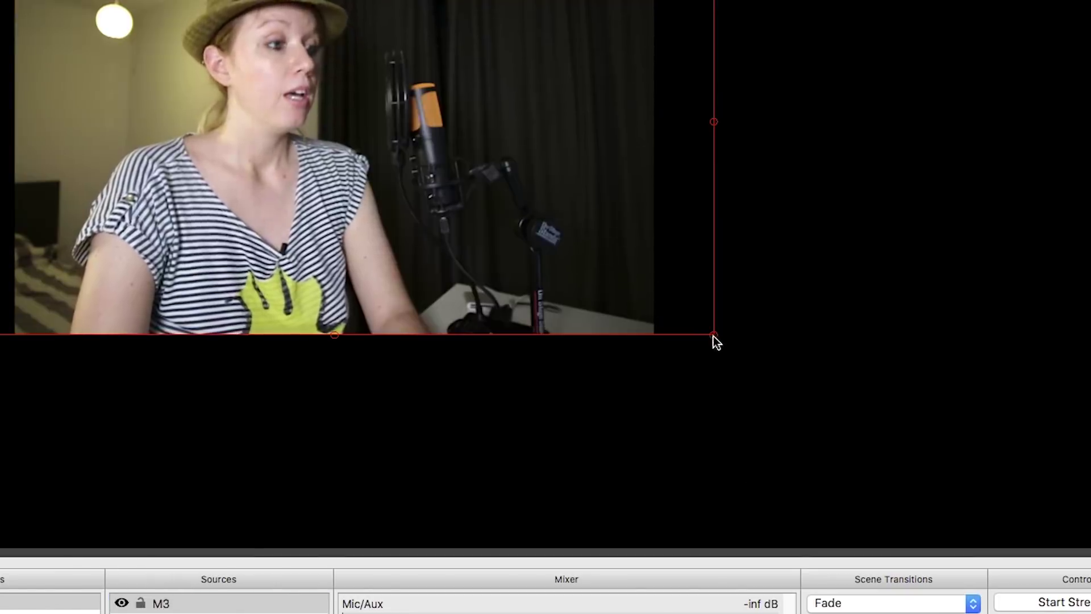
mouse_move(714, 336)
left_mouse_down()
mouse_move(893, 435)
mouse_move(792, 386)
mouse_move(891, 462)
left_mouse_up()
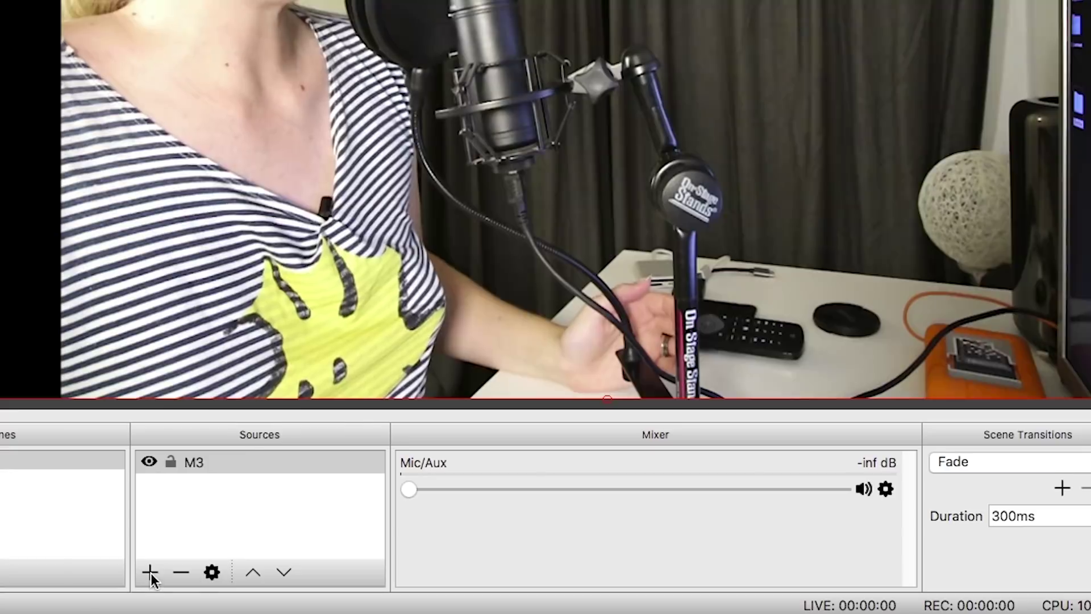
Bring up the list of source types to add to the scene
left_click(151, 572)
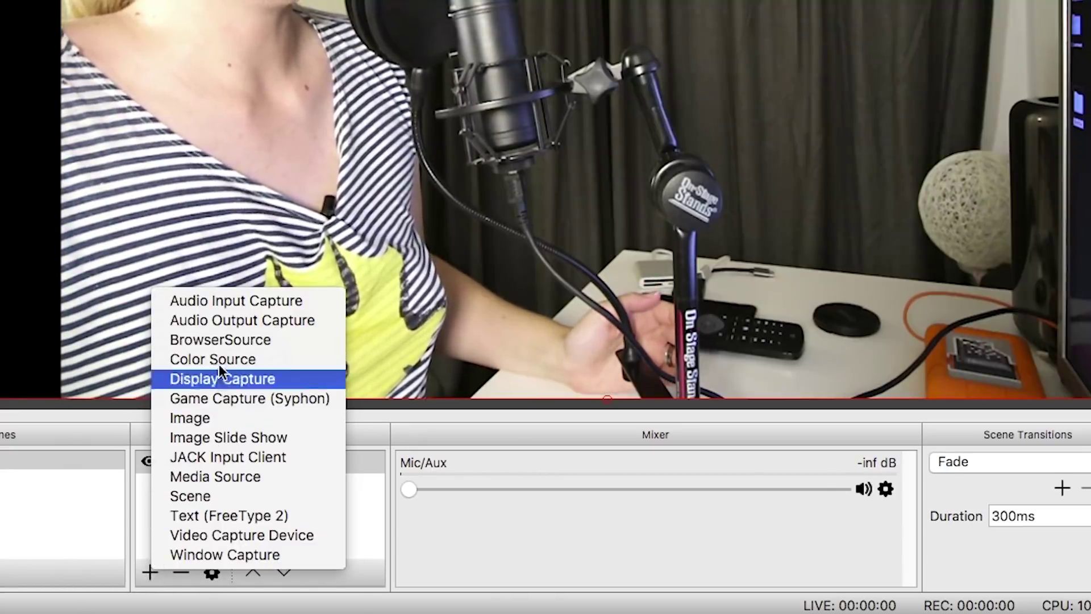
Add an Audio Input Capture source named SL600
left_click(221, 305)
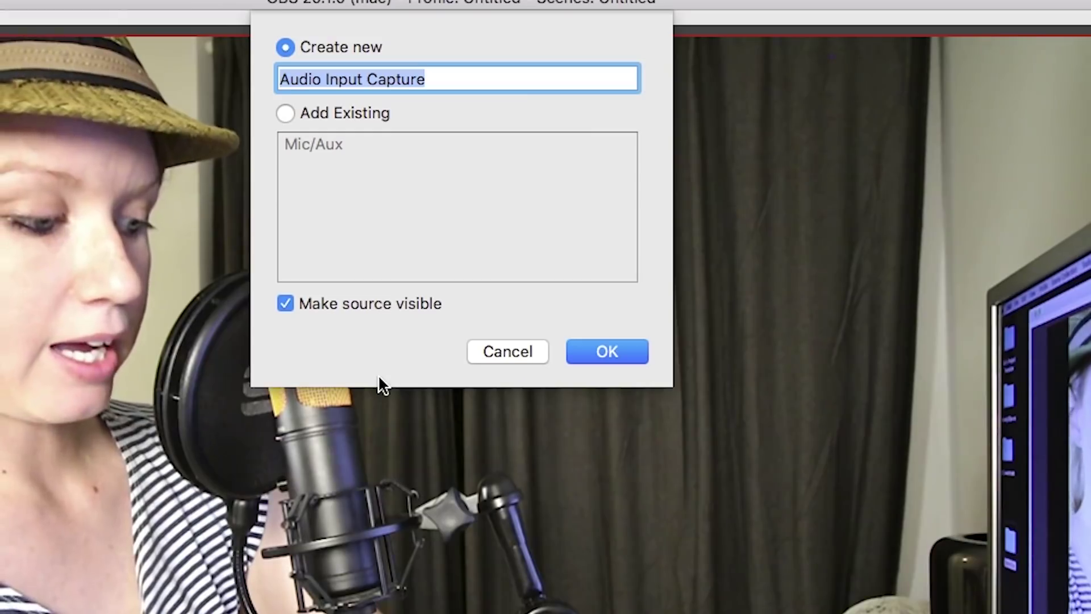
type("SK")
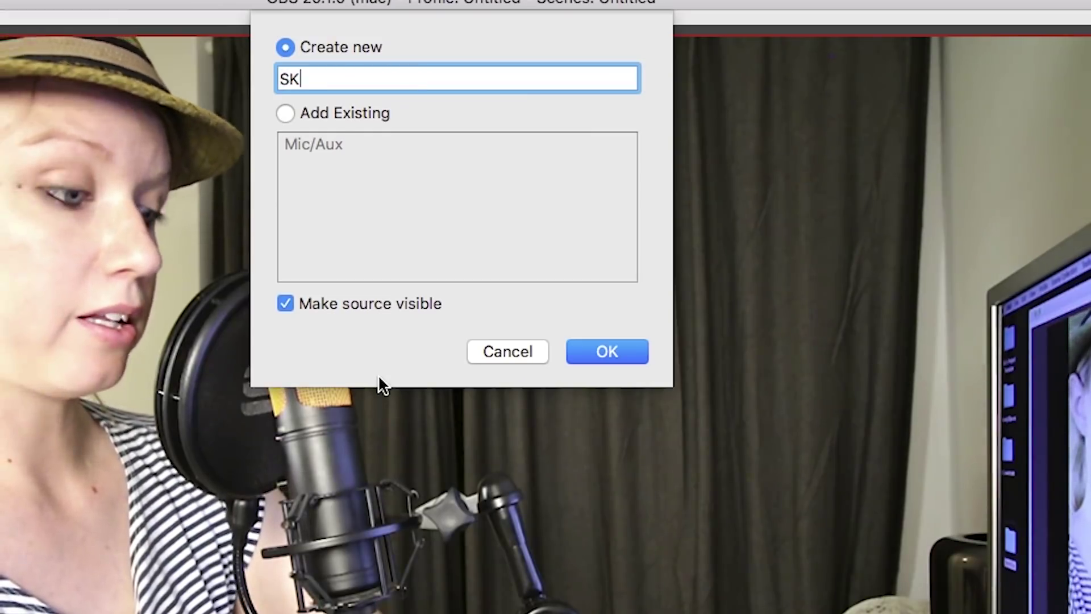
key("BackSpace")
type("L6")
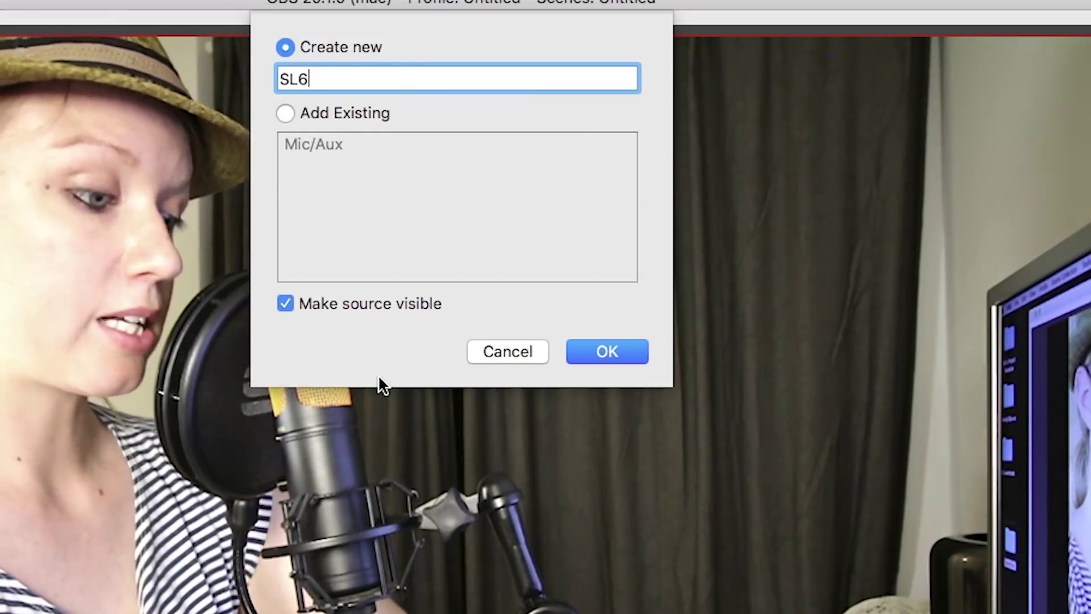
type("00")
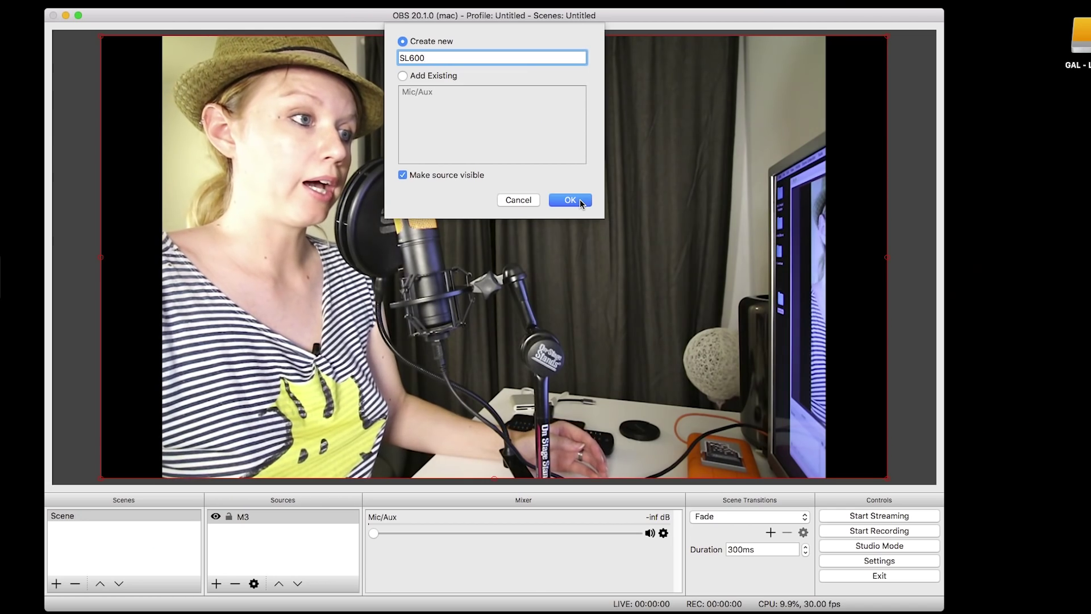
left_click(579, 200)
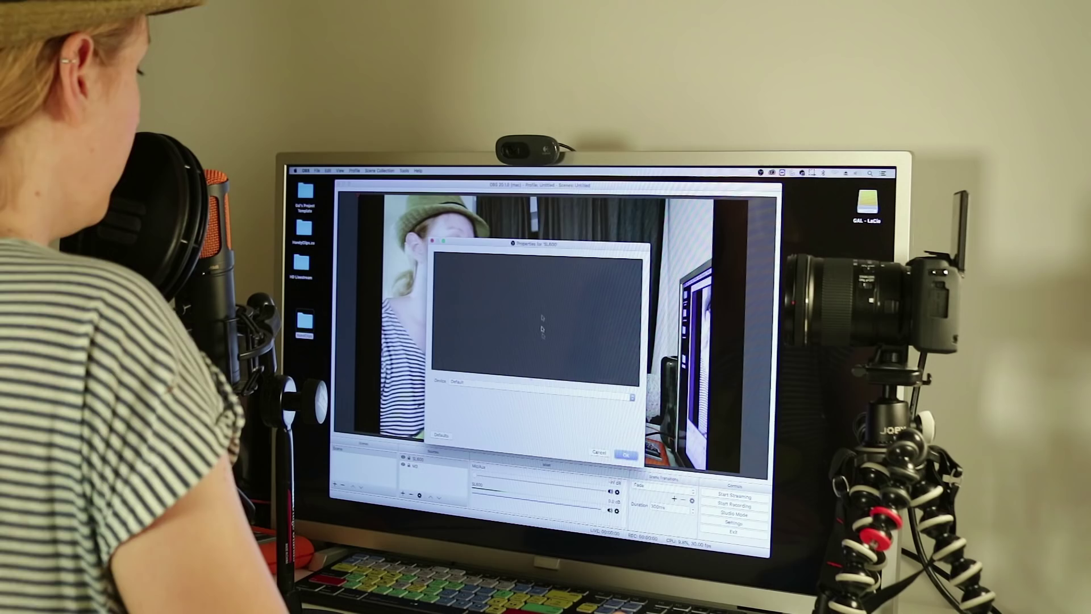
Set the SL600 source's device to USB MICROPHONE
left_click(504, 369)
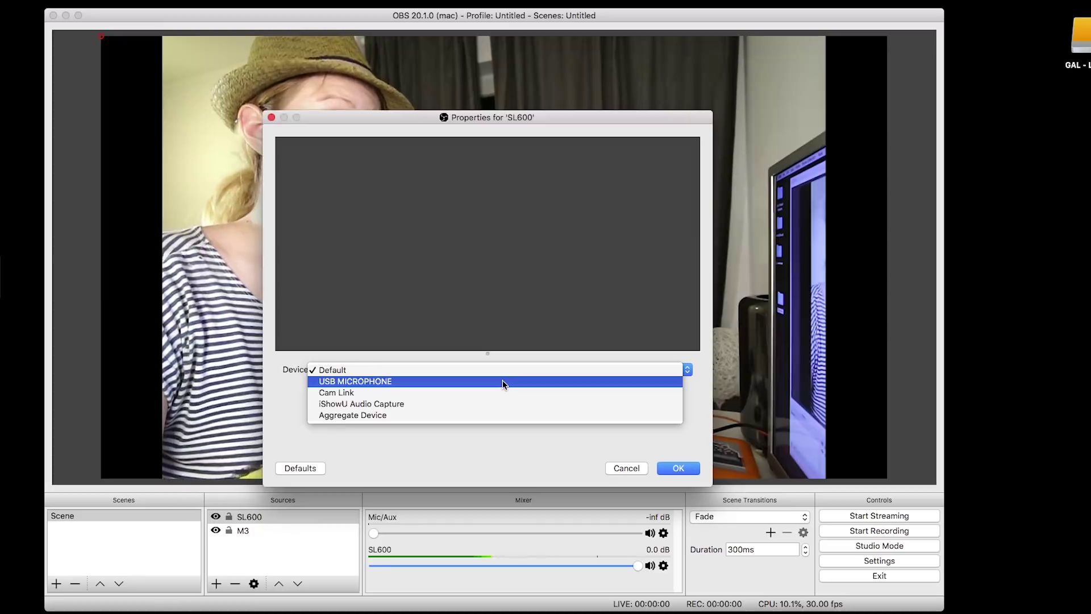
left_click(503, 382)
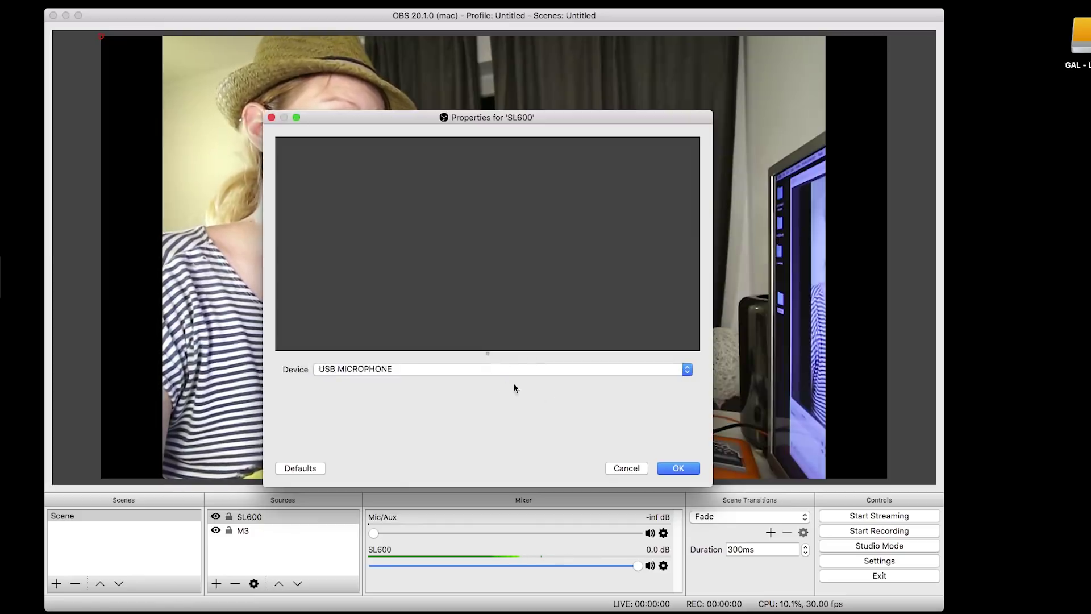
left_click(674, 466)
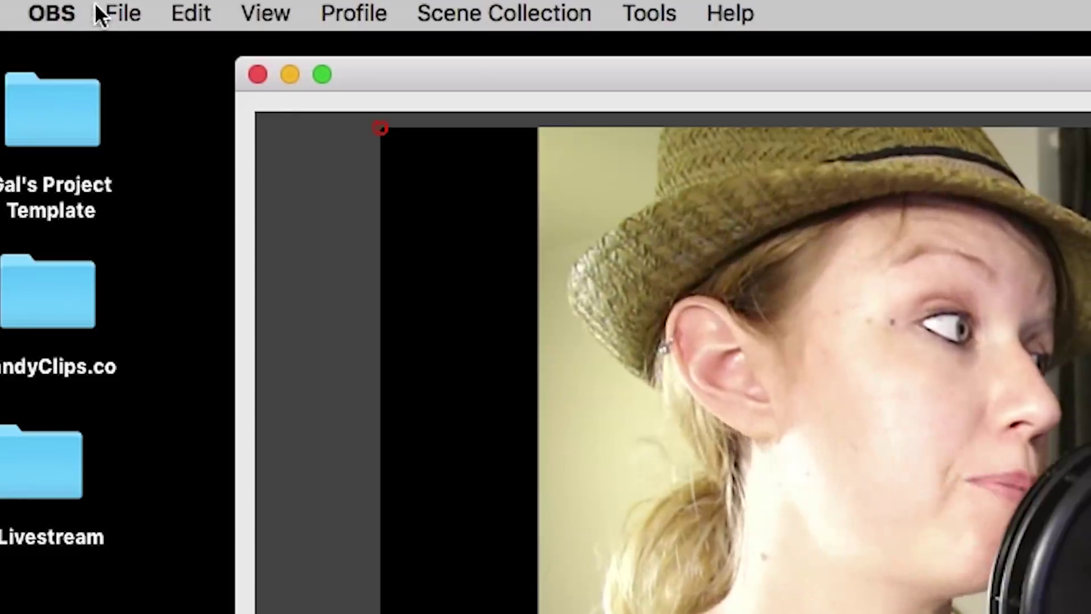
left_click(54, 11)
In OBS Preferences' Stream settings, keep the service as YouTube / YouTube Gaming
left_click(72, 63)
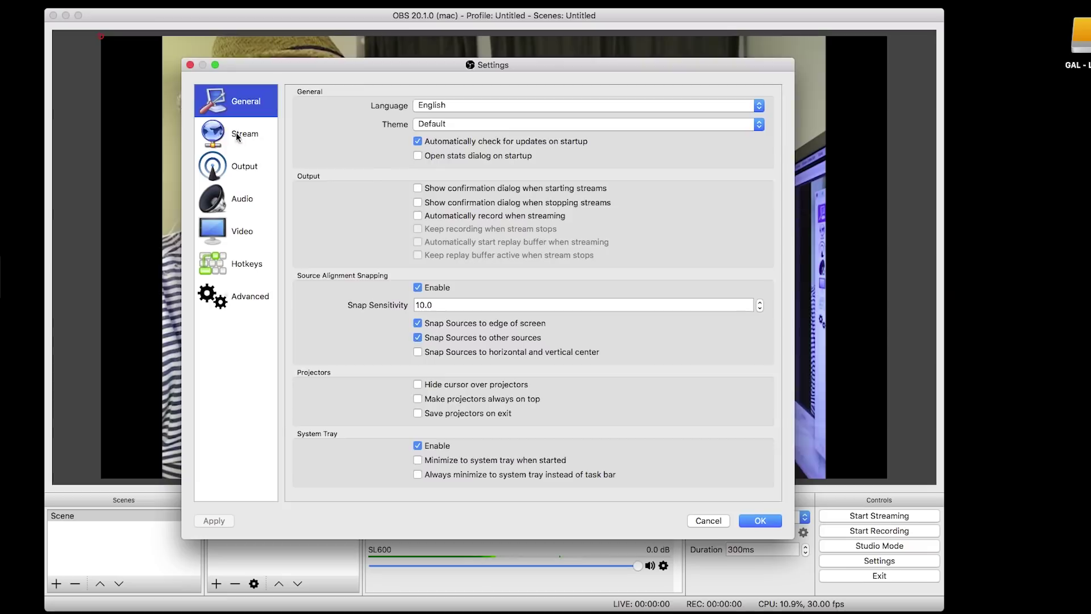
left_click(238, 135)
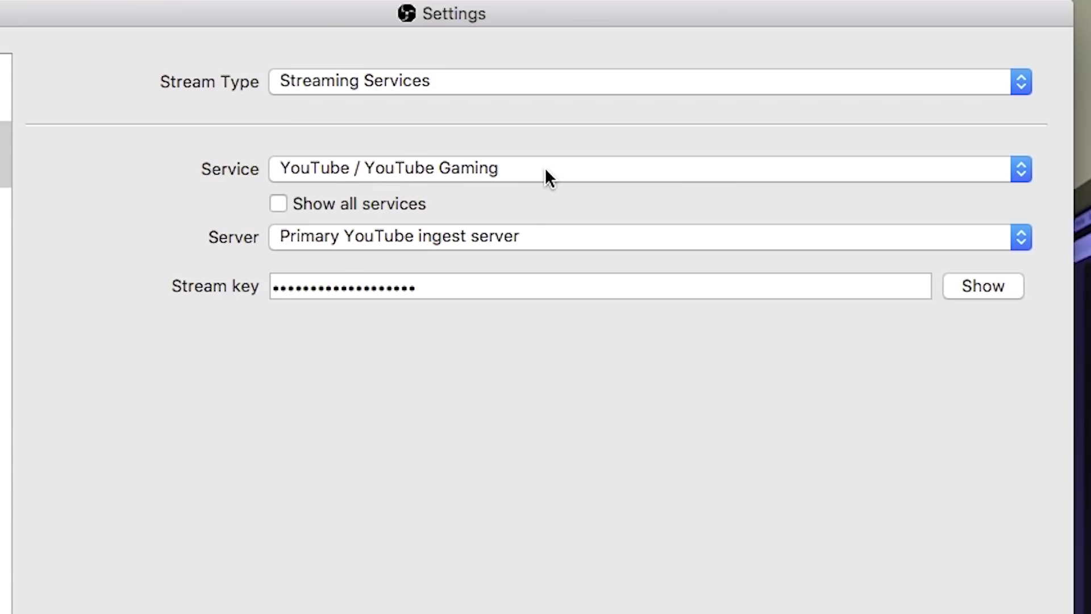
left_click(583, 180)
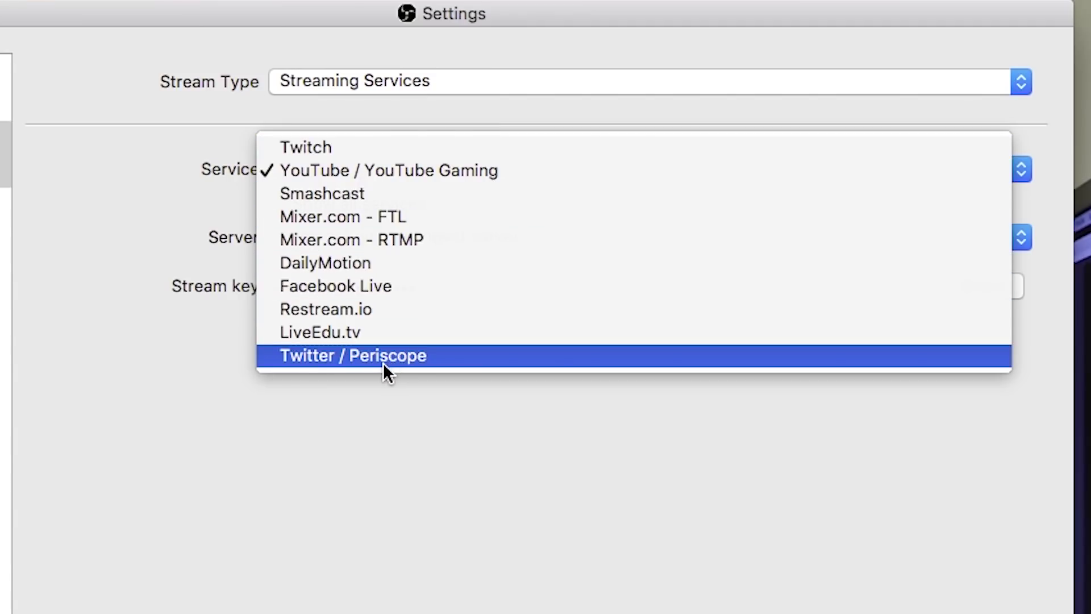
left_click(104, 342)
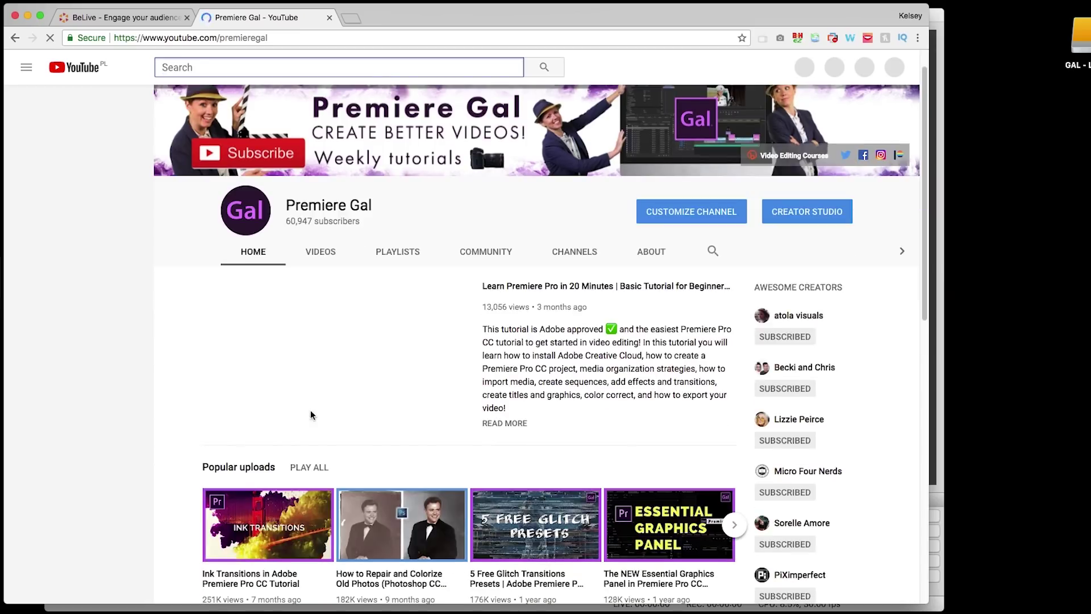
Pause the channel video and go to Creator Studio's live-streaming page
left_click(230, 421)
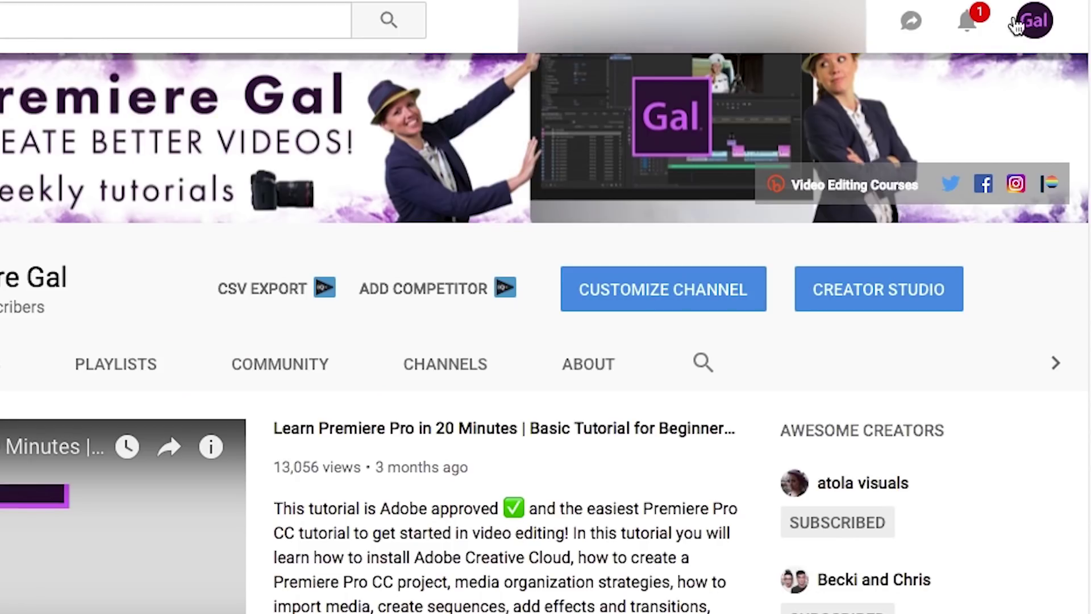
left_click(1016, 25)
left_click(887, 268)
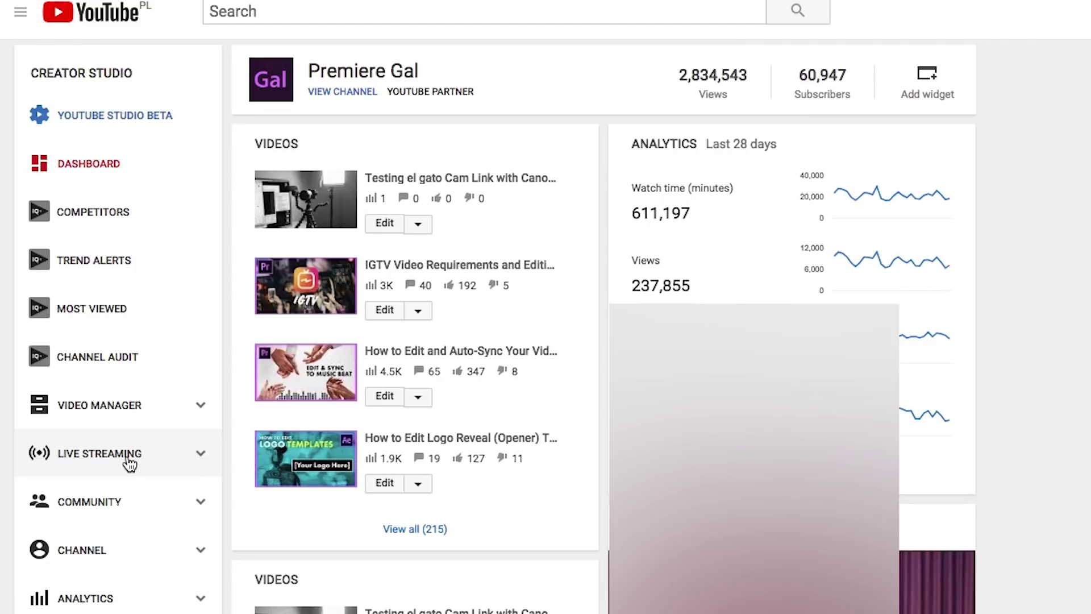
left_click(130, 464)
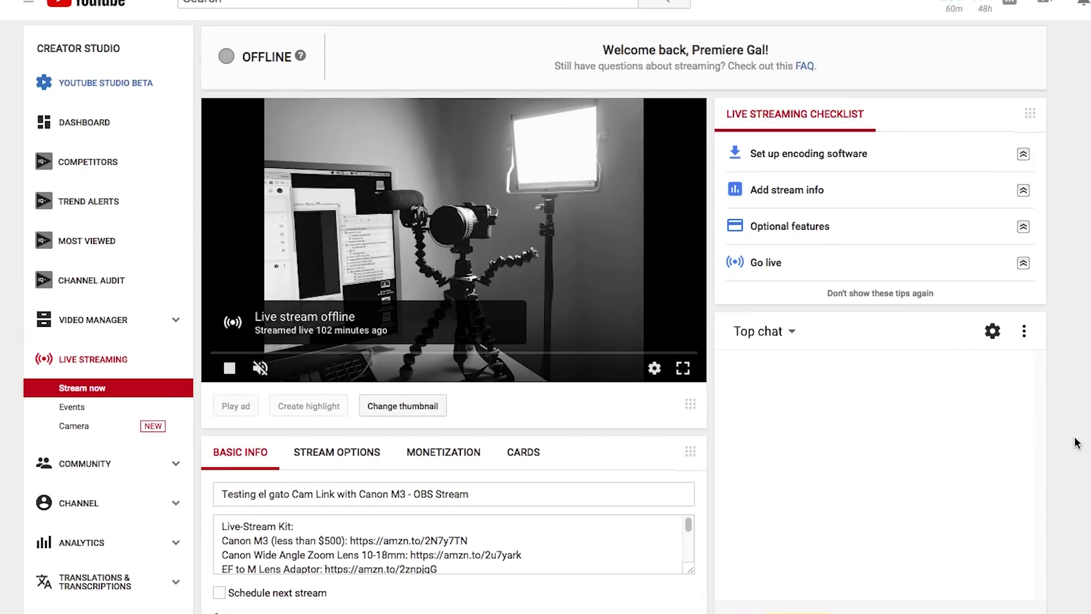
Keep the stream's privacy Private while reviewing the Stream now dashboard
scroll(1076, 443, "down", 2)
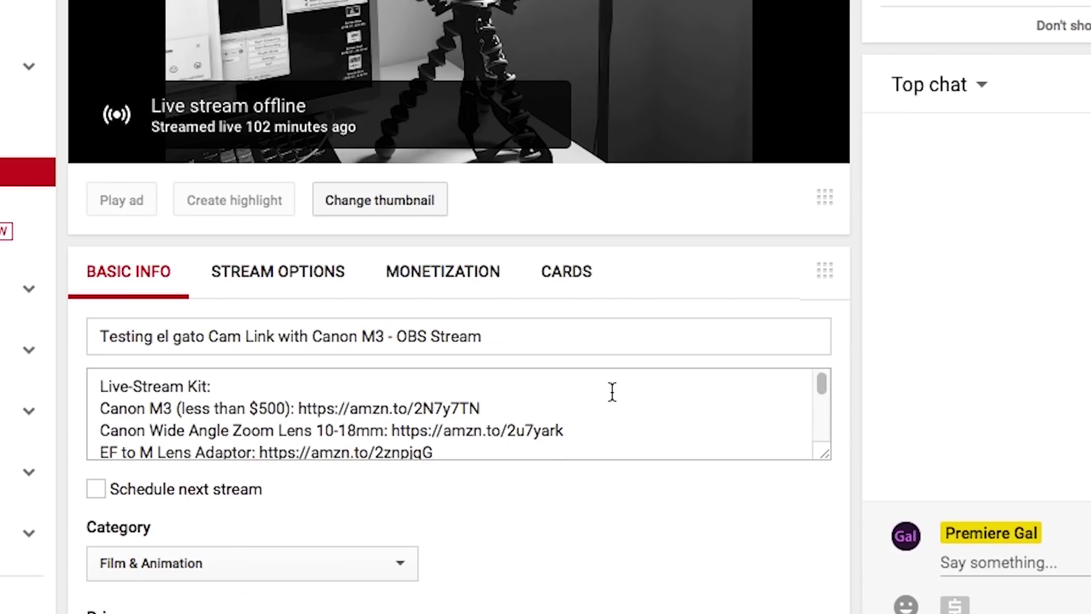
scroll(553, 446, "down", 1)
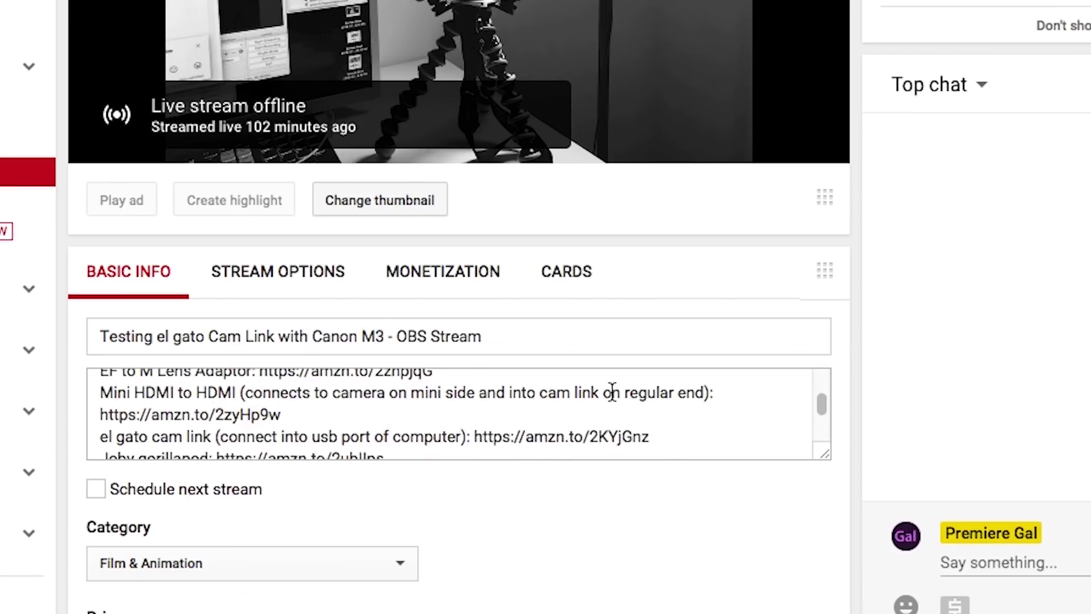
scroll(612, 392, "up", 3)
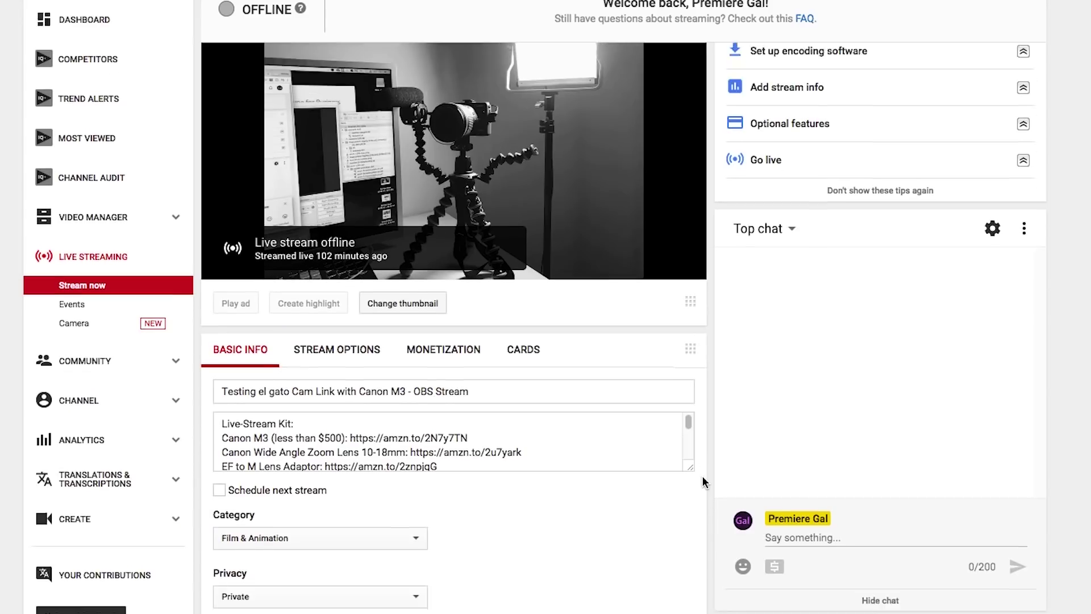
scroll(702, 476, "down", 1)
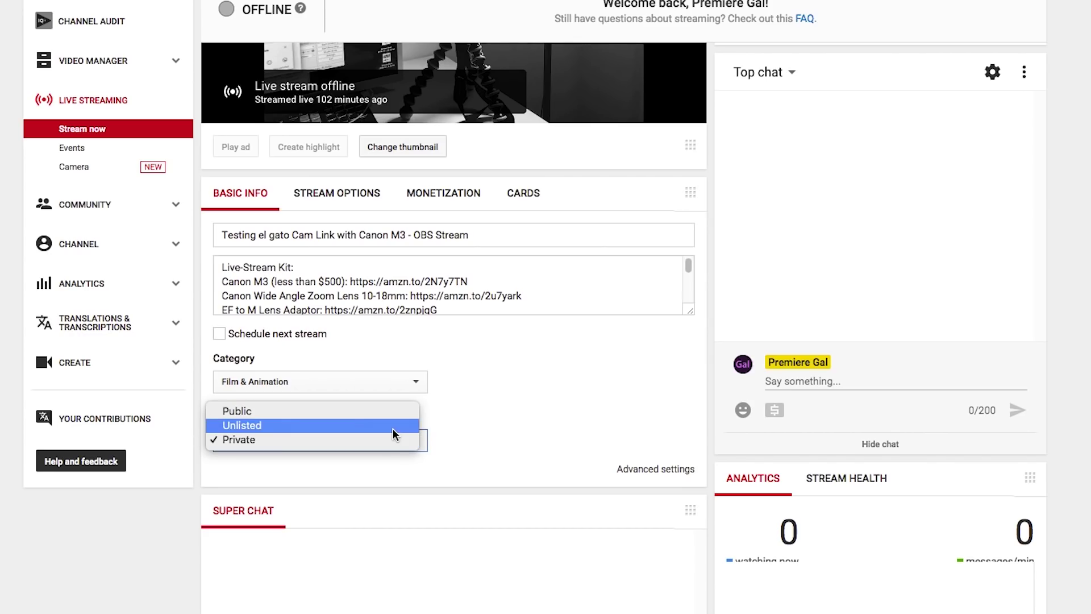
left_click(561, 411)
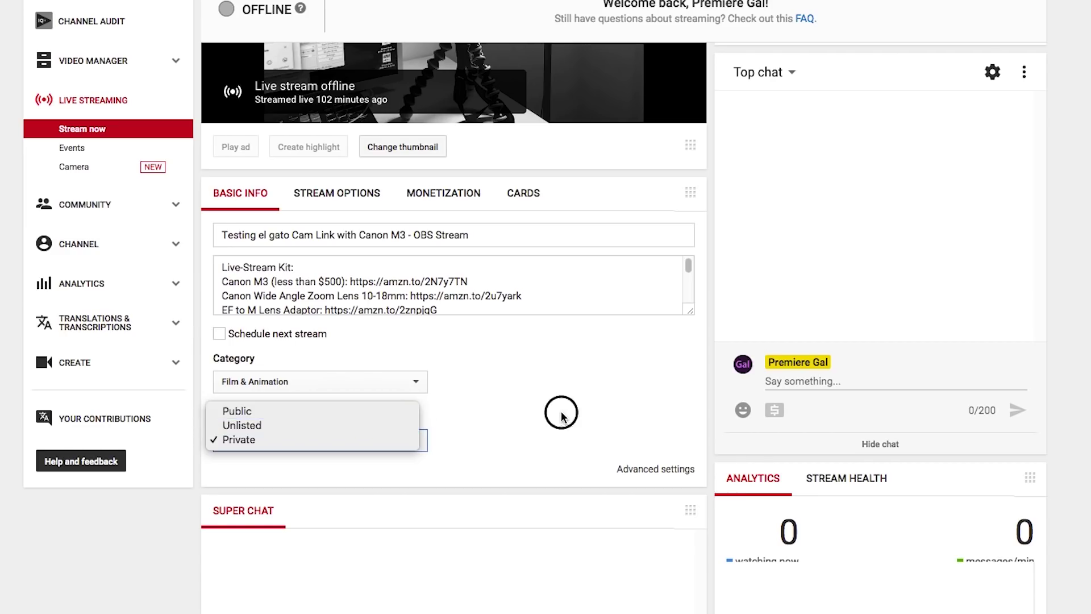
scroll(560, 411, "down", 2)
scroll(561, 411, "up", 5)
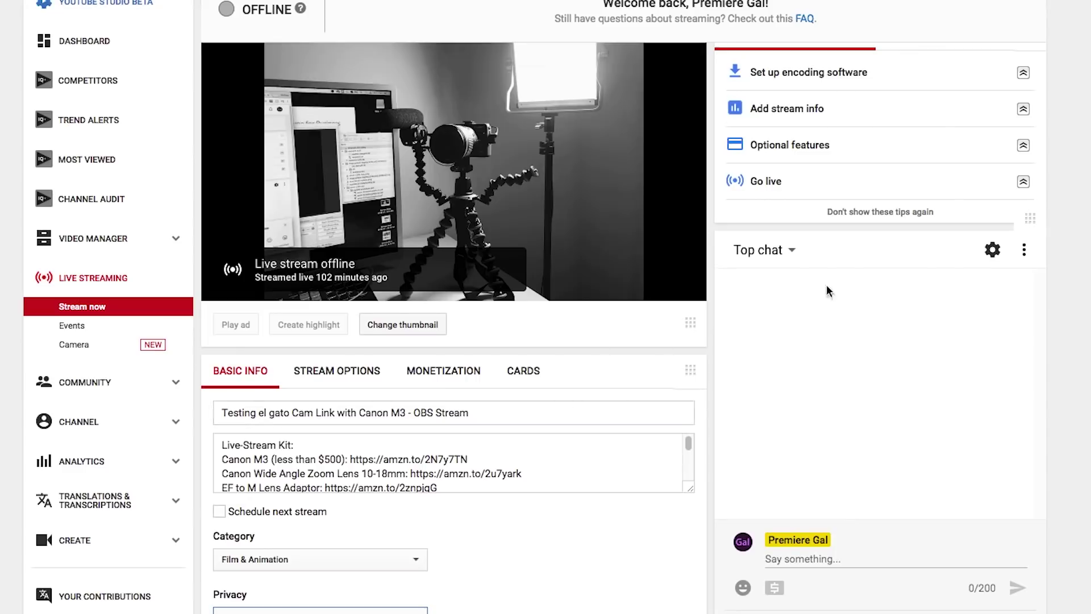
scroll(739, 486, "down", 5)
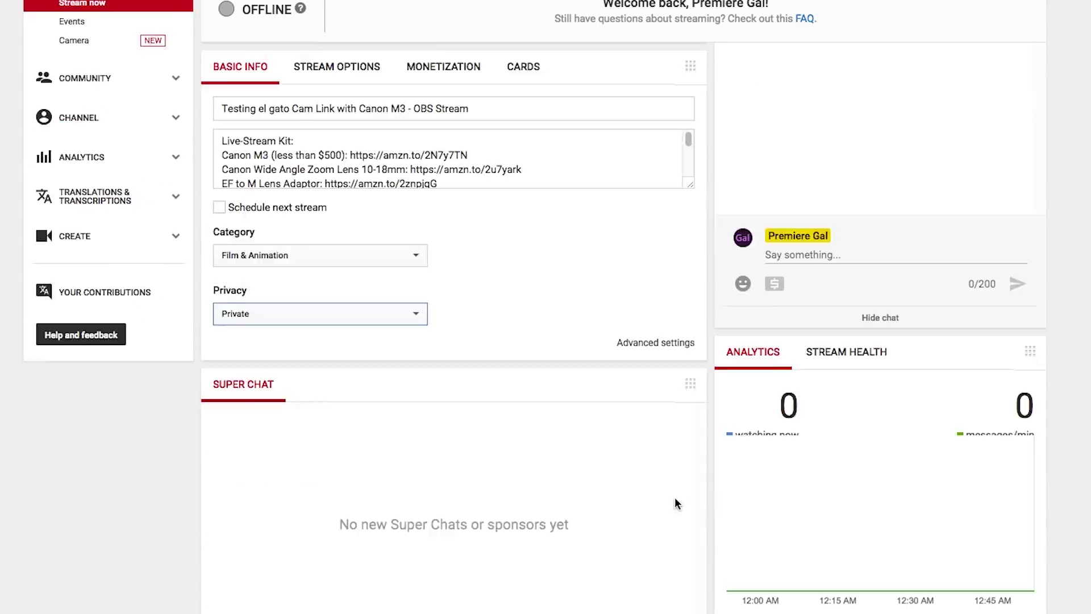
scroll(674, 497, "down", 3)
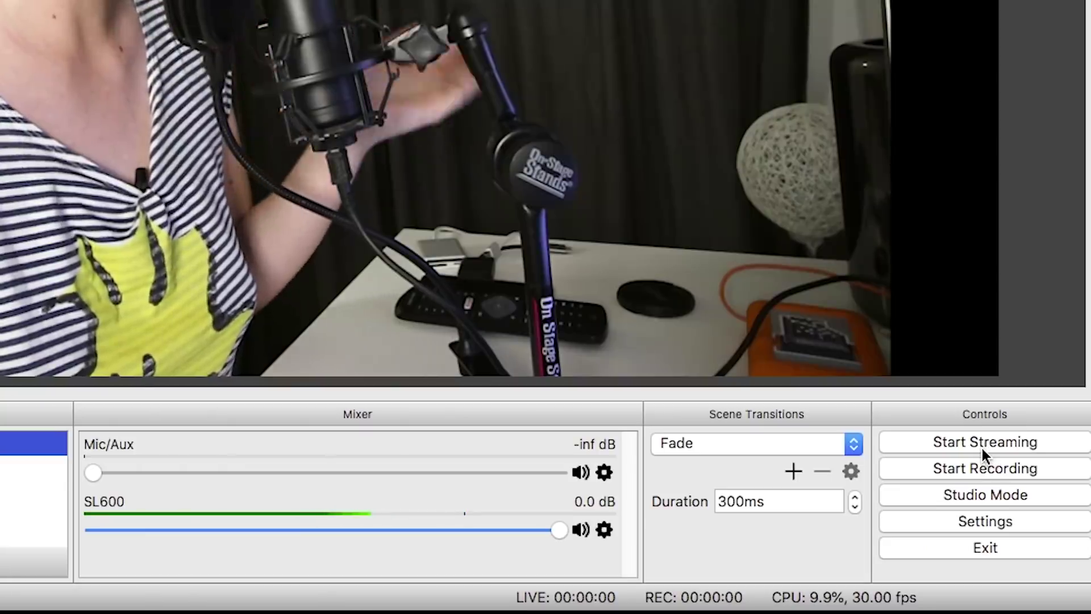
Start streaming the camera scene live to YouTube from OBS
left_click(904, 533)
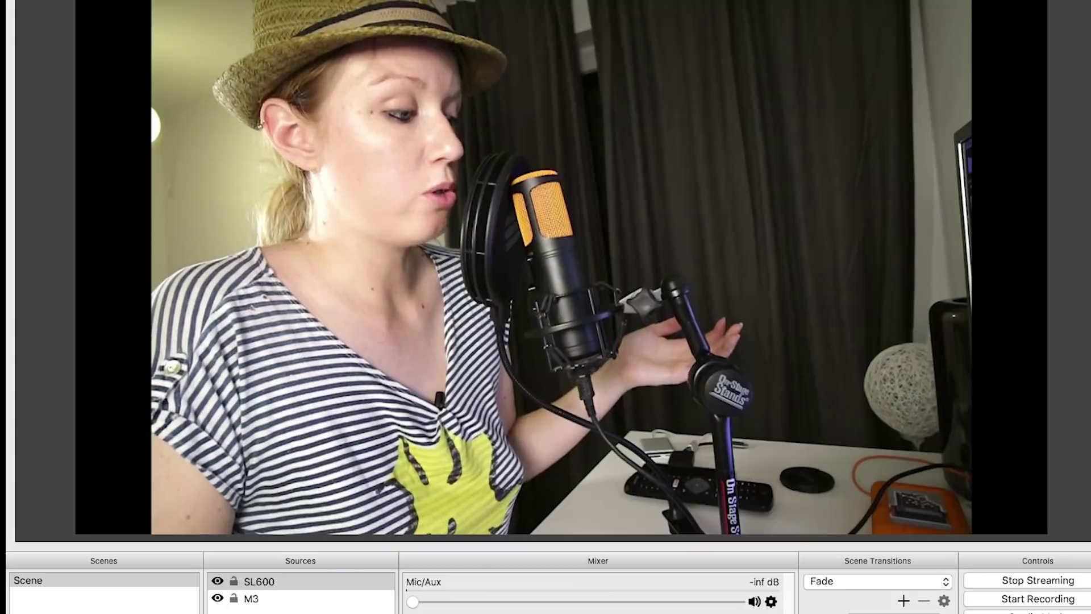
Scroll the Creator Studio live dashboard to check the camera feed is live
scroll(349, 144, "up", 1)
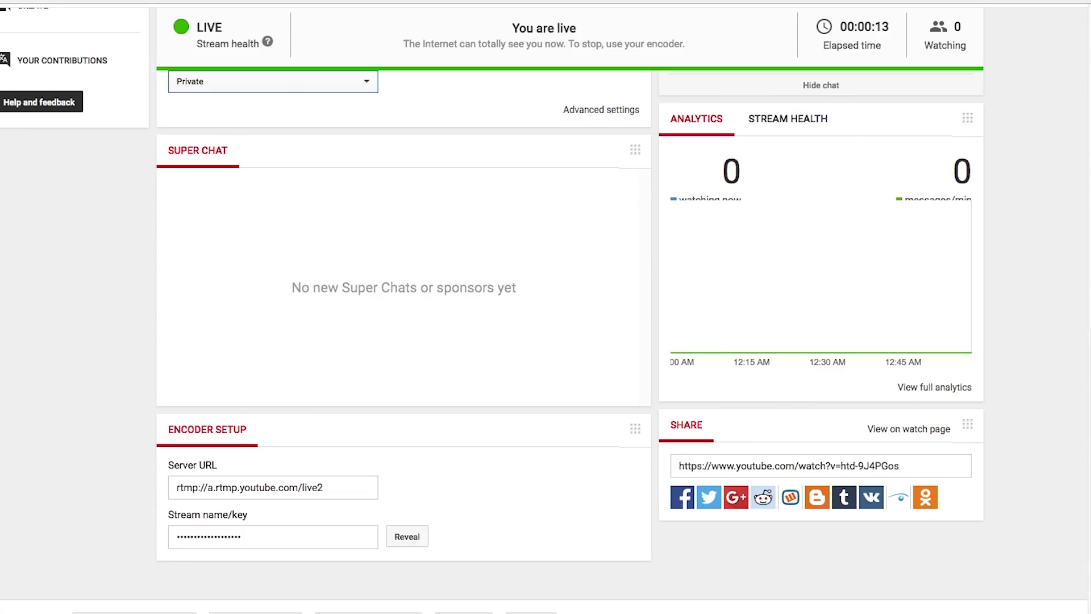
scroll(1078, 267, "up", 3)
scroll(1074, 110, "up", 5)
scroll(1074, 32, "up", 3)
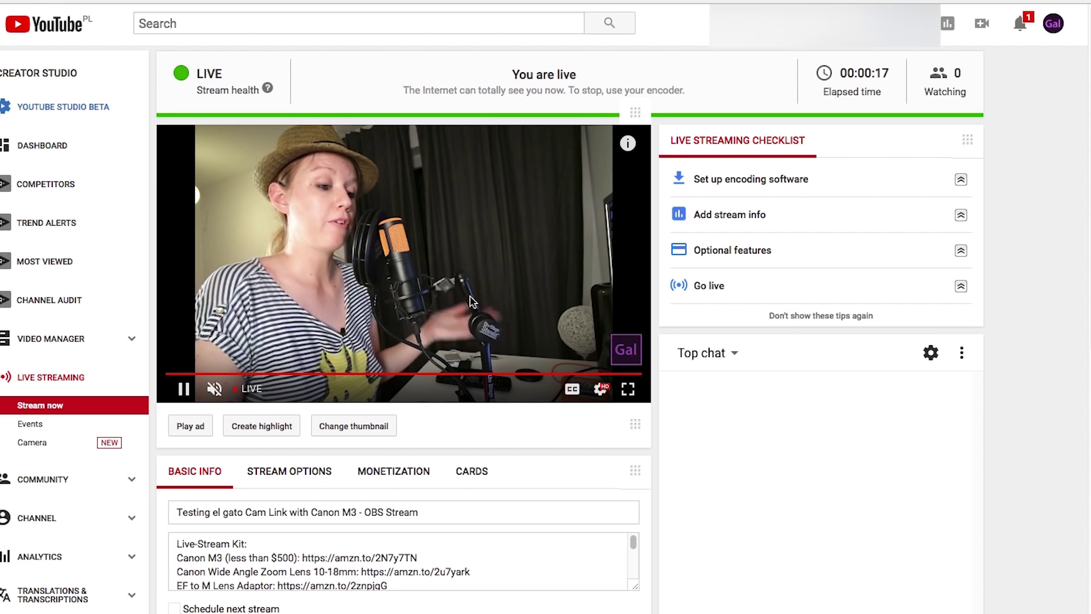
scroll(1086, 296, "down", 3)
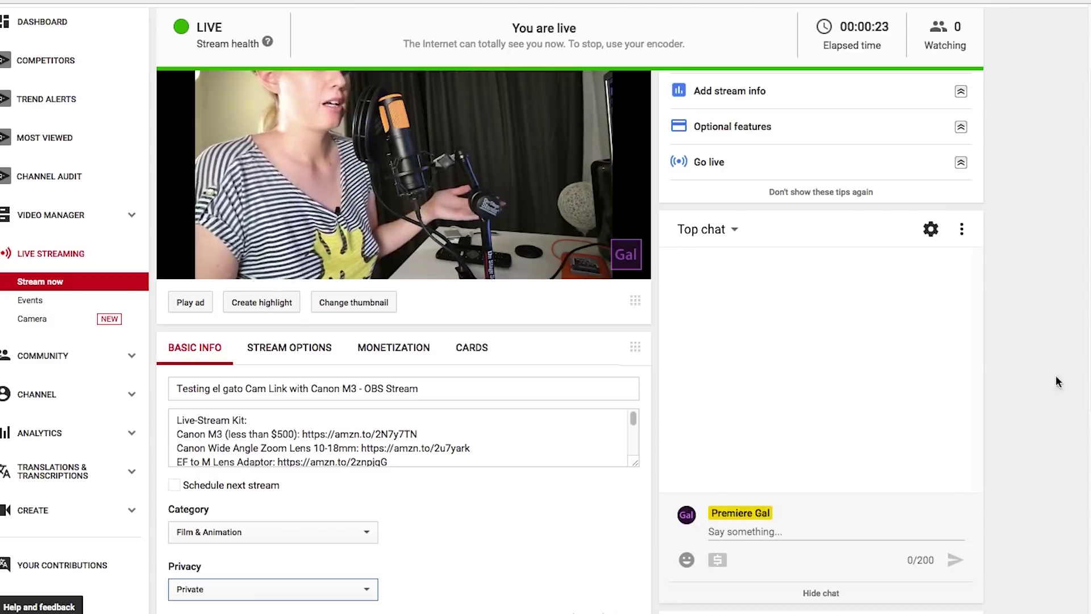
scroll(1082, 375, "up", 3)
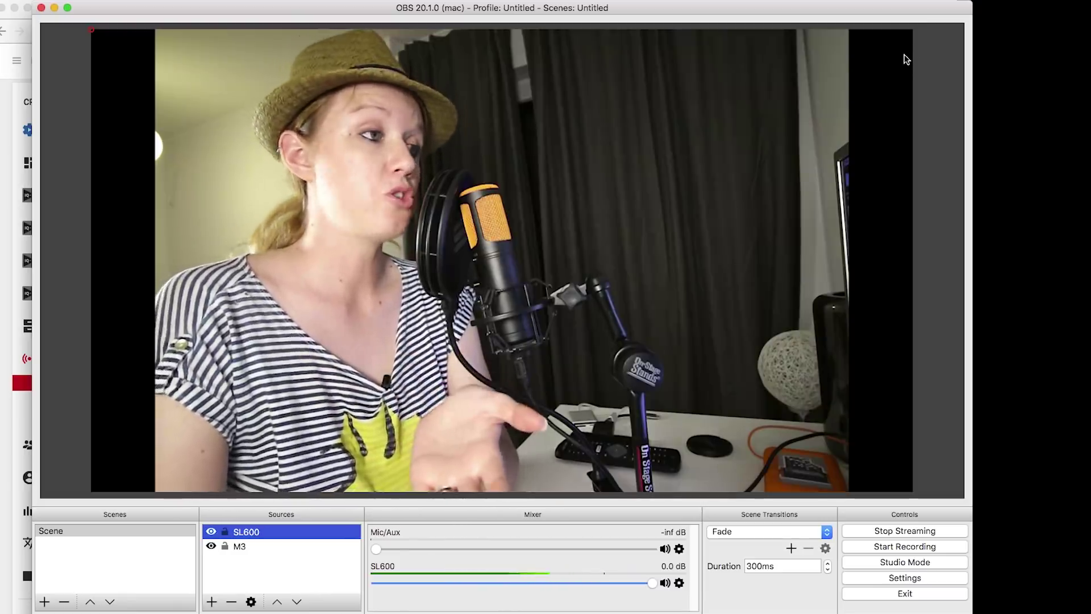
Stop the OBS live stream to YouTube
left_click(900, 532)
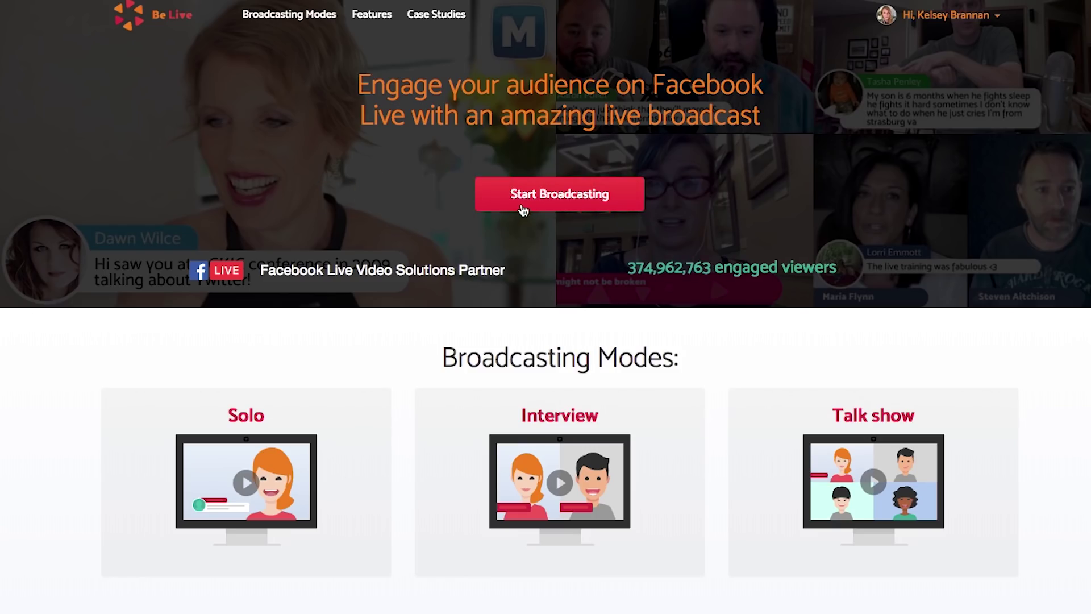
Start a new BeLive Facebook Live broadcast from the homepage
left_click(532, 199)
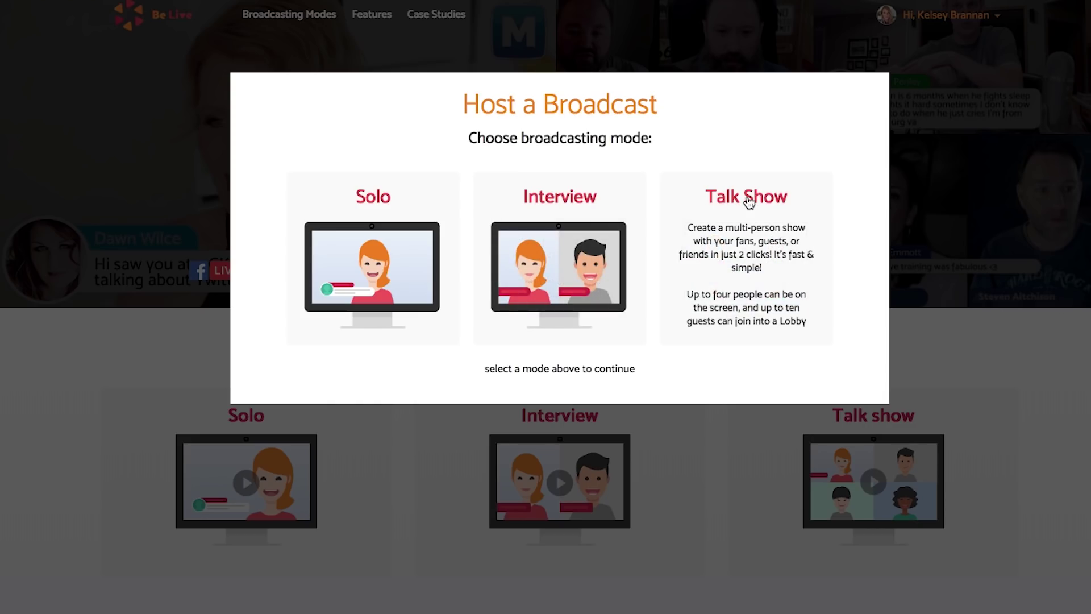
mouse_move(373, 258)
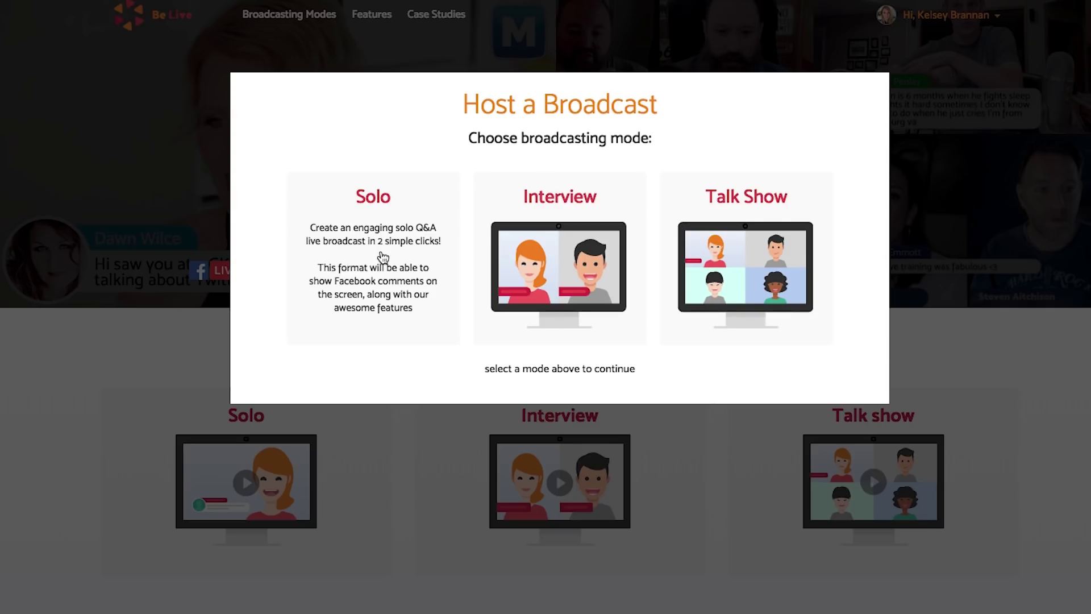
Choose a Solo broadcast posted to a managed Facebook page, and fill in its text
left_click(380, 251)
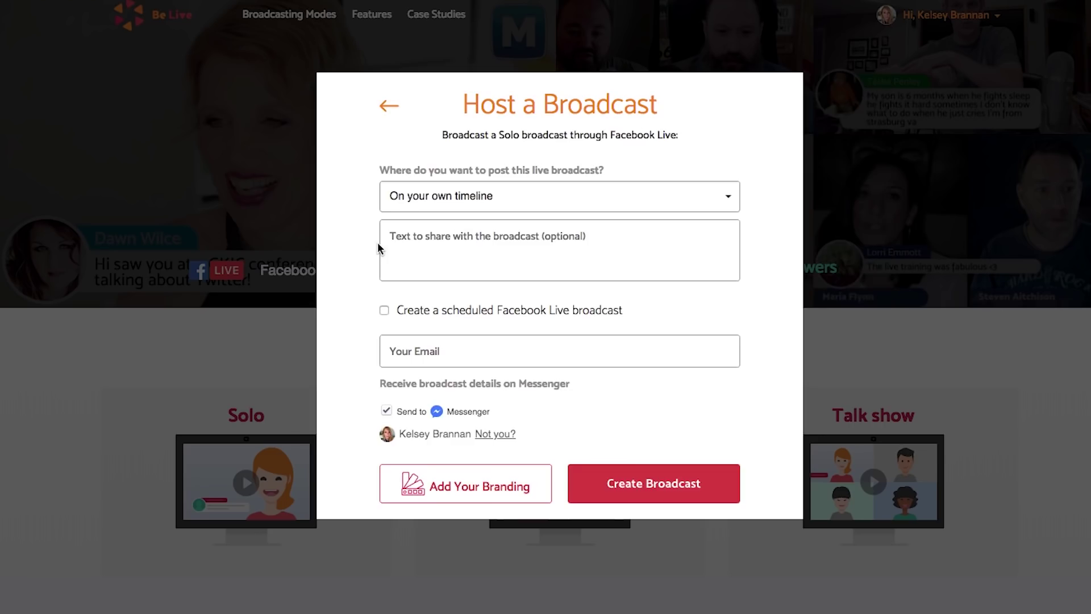
left_click(426, 199)
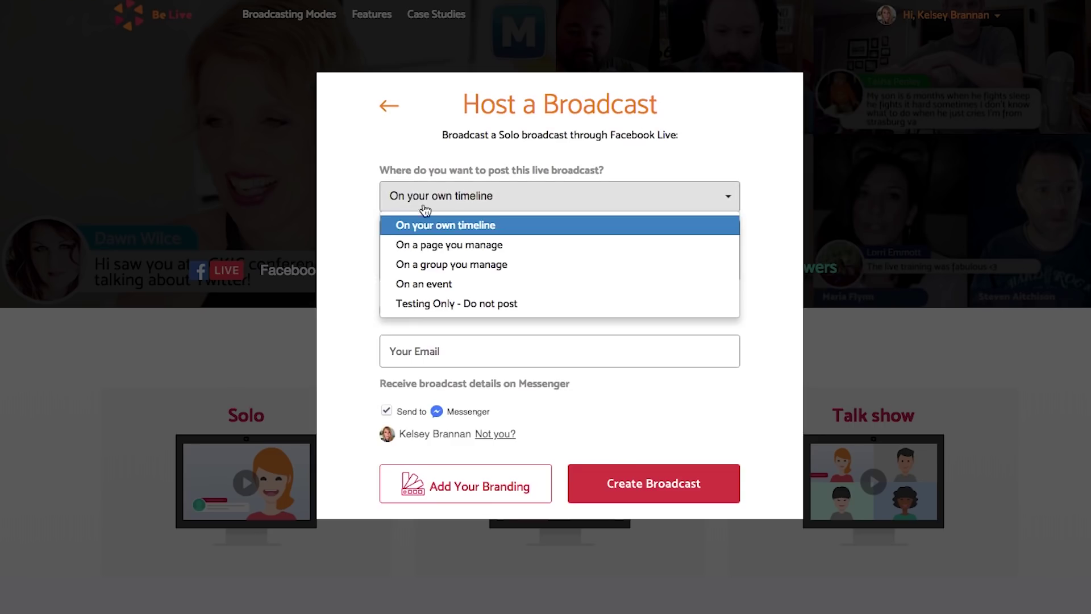
left_click(432, 245)
left_click(446, 234)
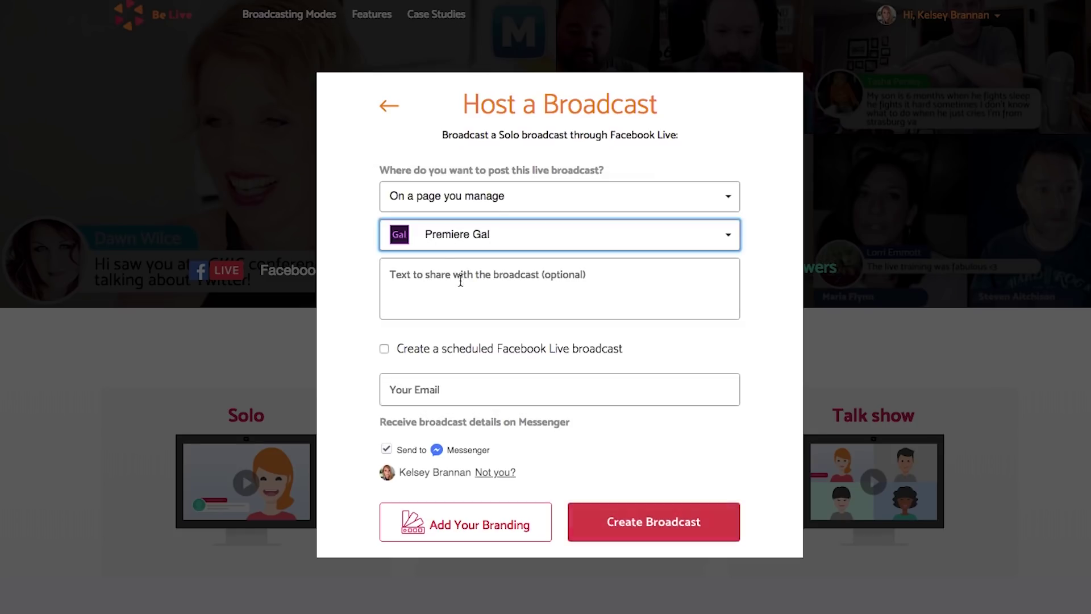
left_click(451, 281)
type("sample text")
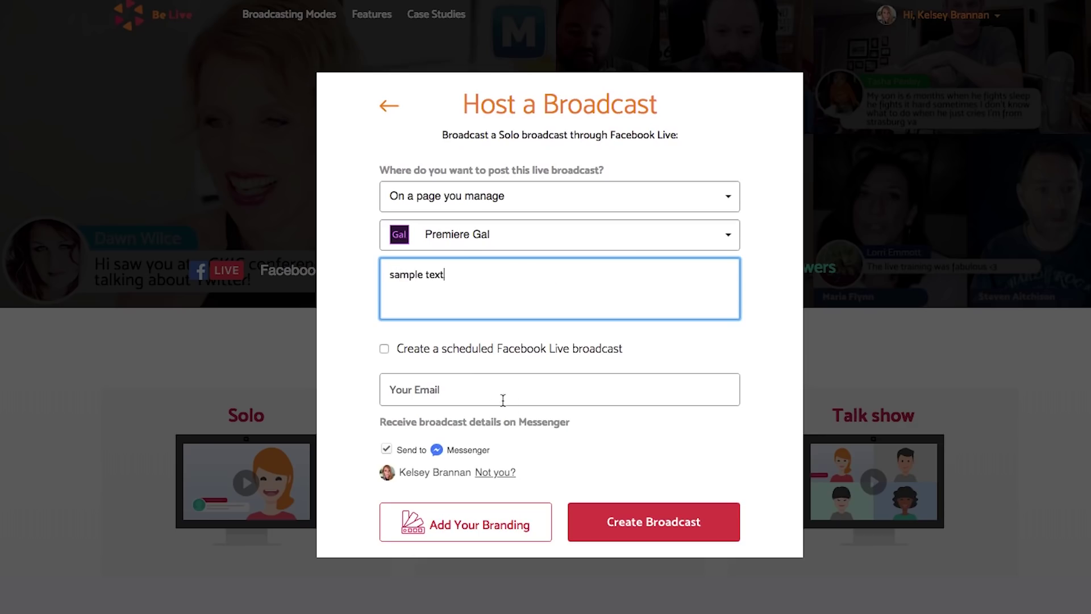
left_click(478, 388)
left_click(817, 401)
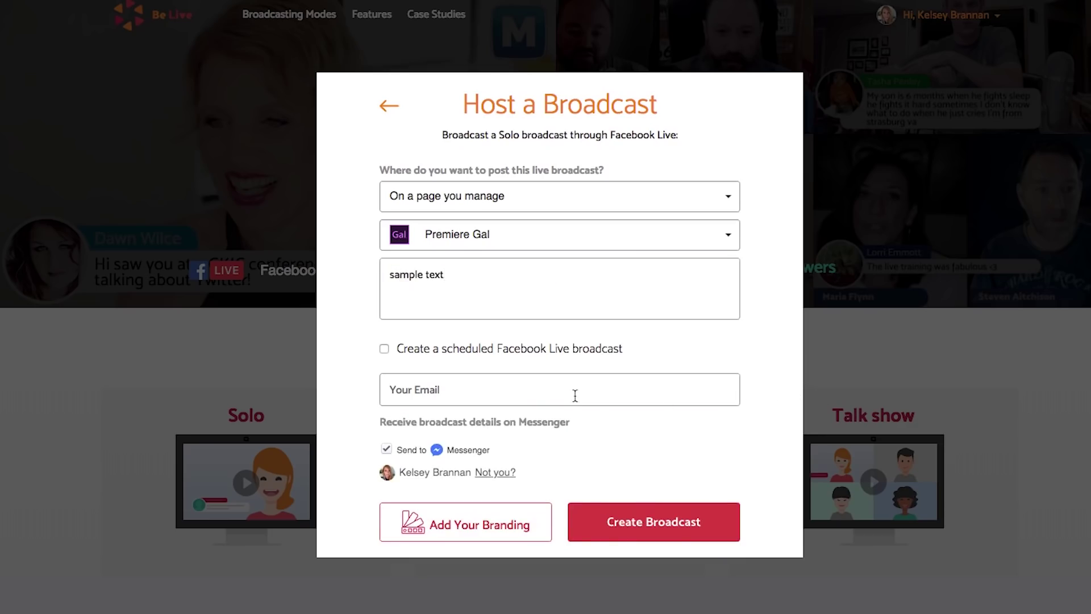
Set the branding background colour to purple, save it, and create the broadcast
left_click(505, 514)
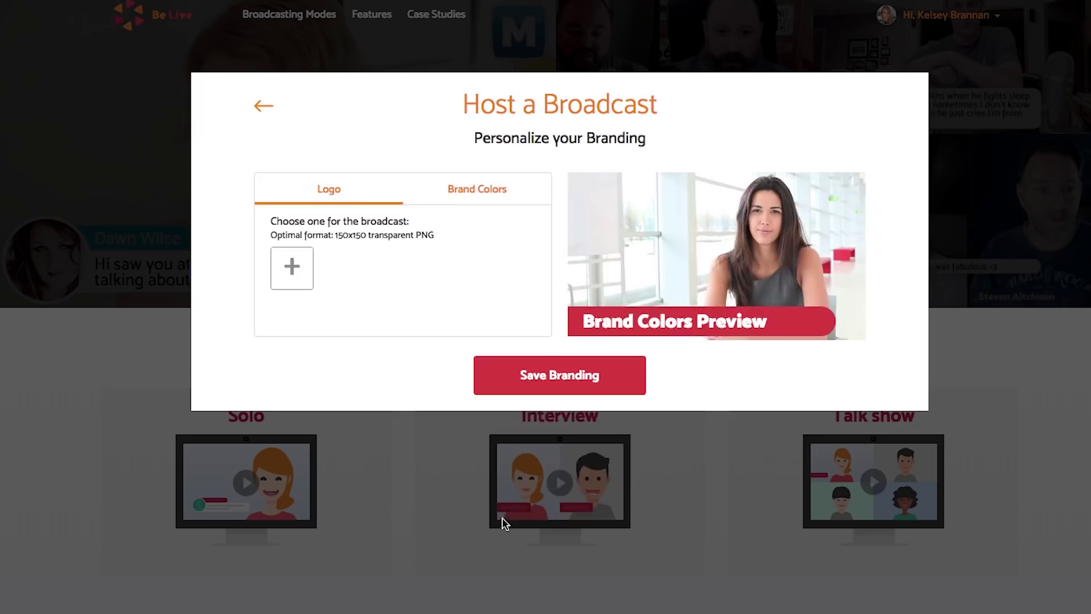
left_click(499, 197)
left_click(440, 226)
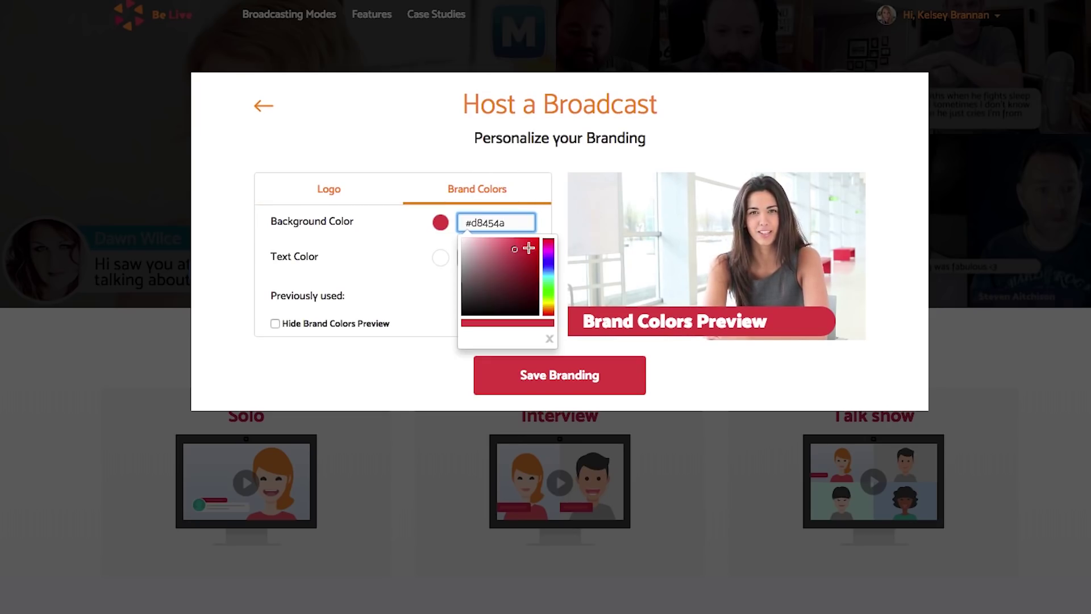
left_click_drag(546, 249, 546, 255)
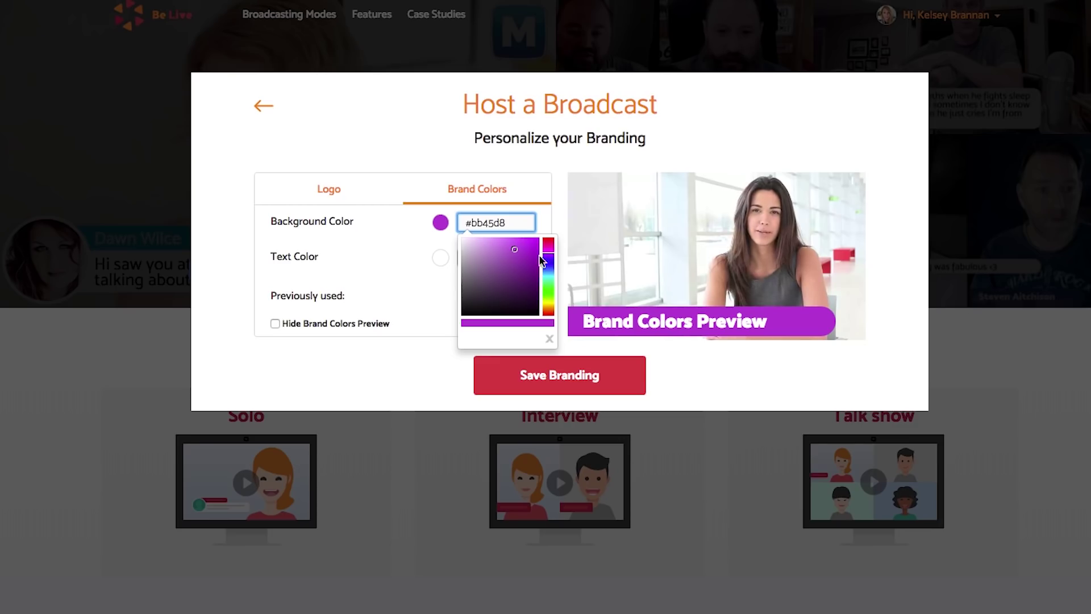
left_click(543, 338)
left_click(564, 375)
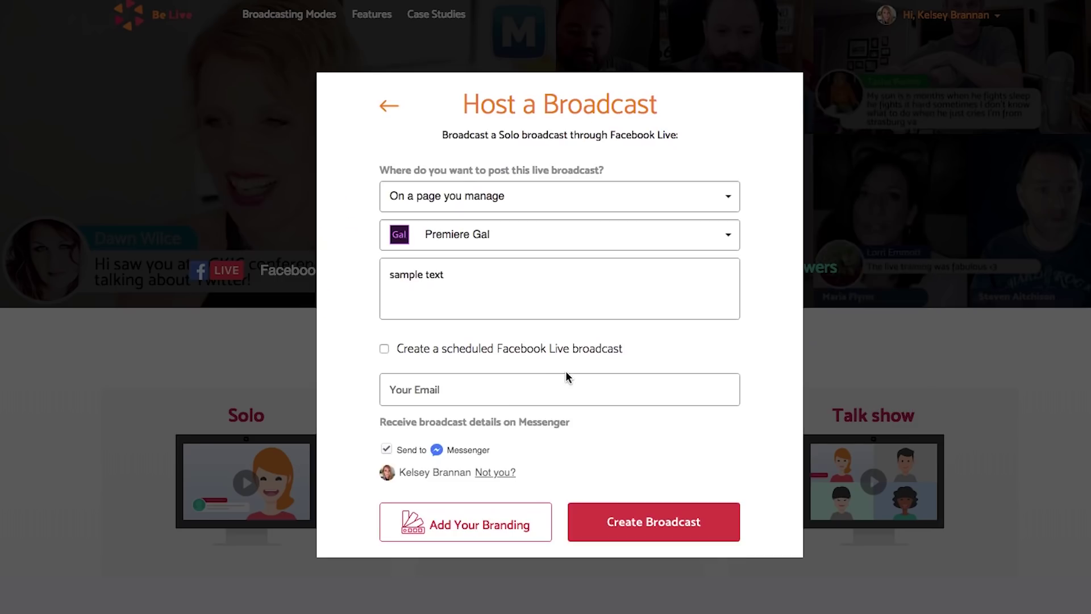
left_click(613, 518)
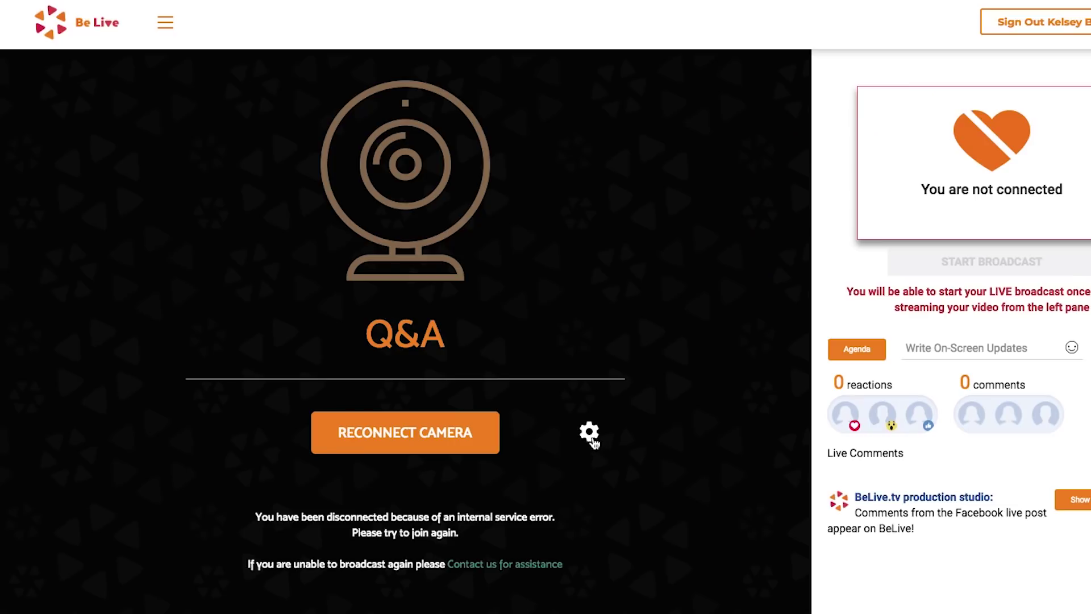
Confirm Cam Link camera and USB MICROPHONE in device settings, save, then reconnect the camera
left_click(589, 433)
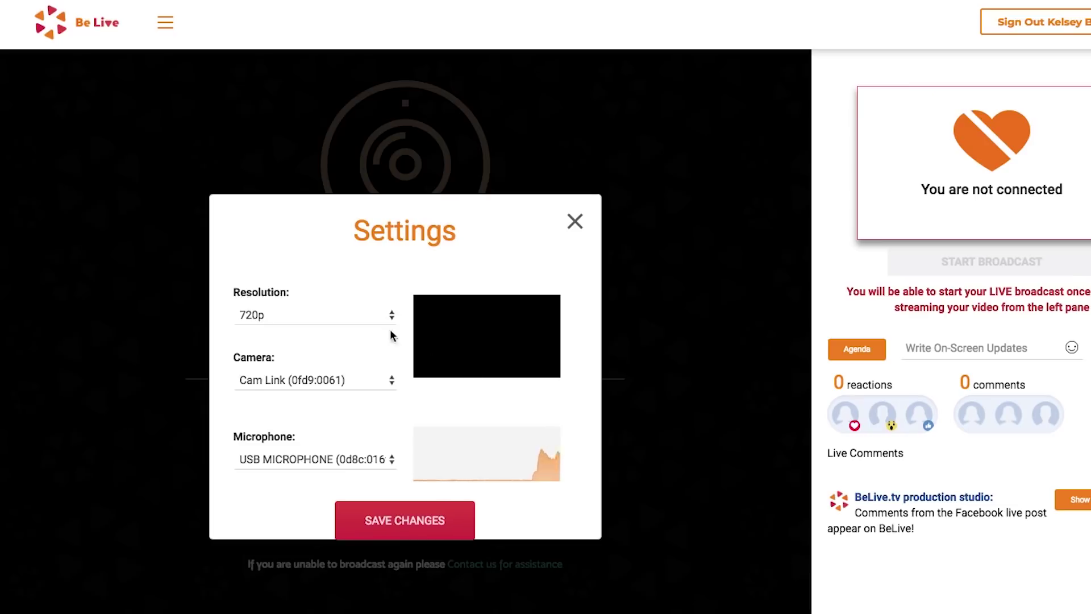
left_click(366, 459)
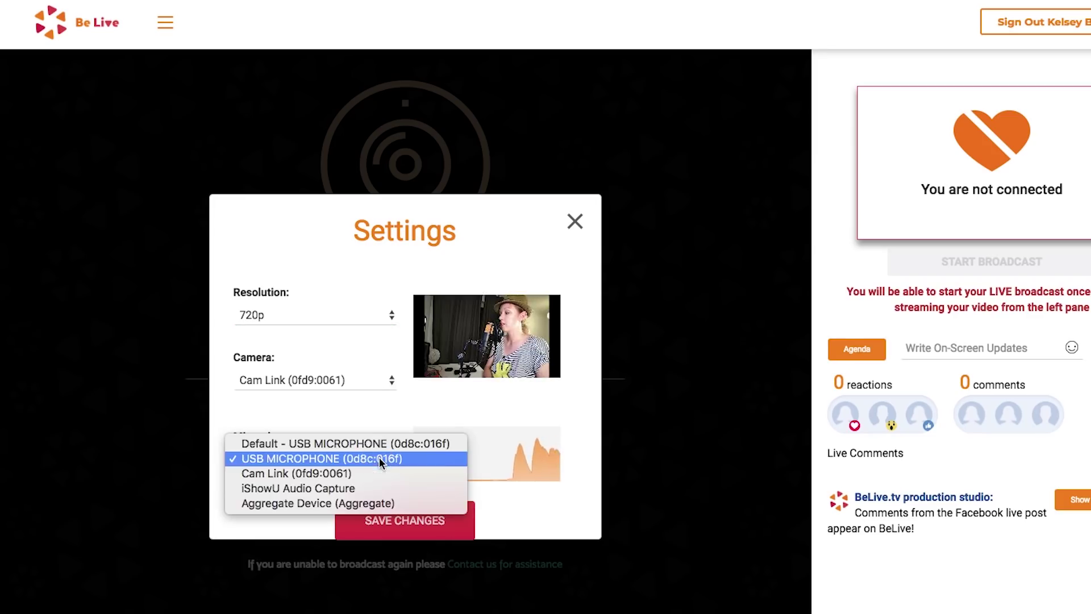
left_click(317, 459)
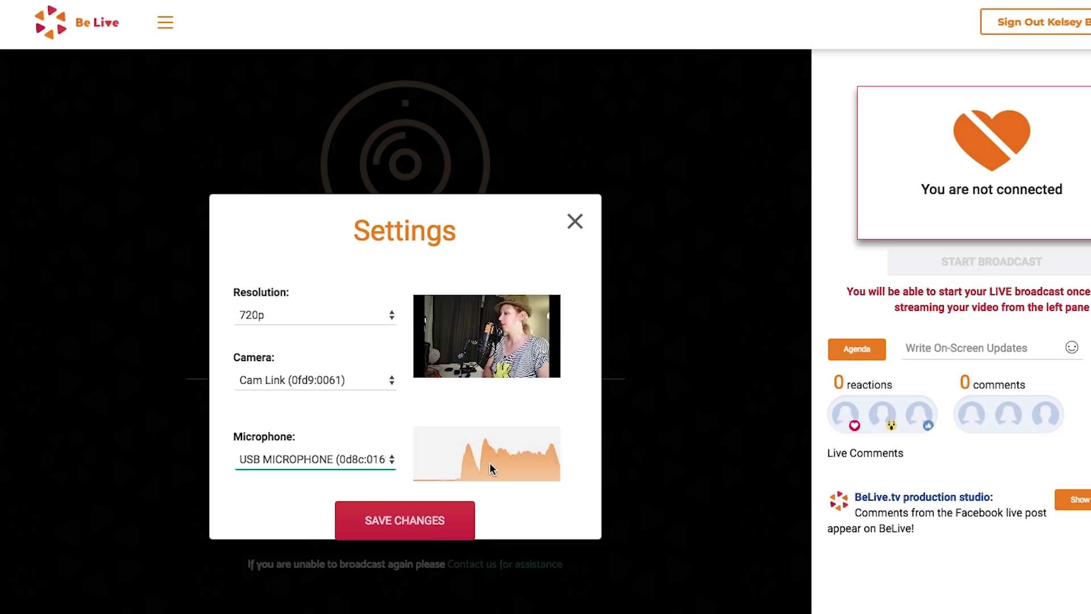
left_click(381, 460)
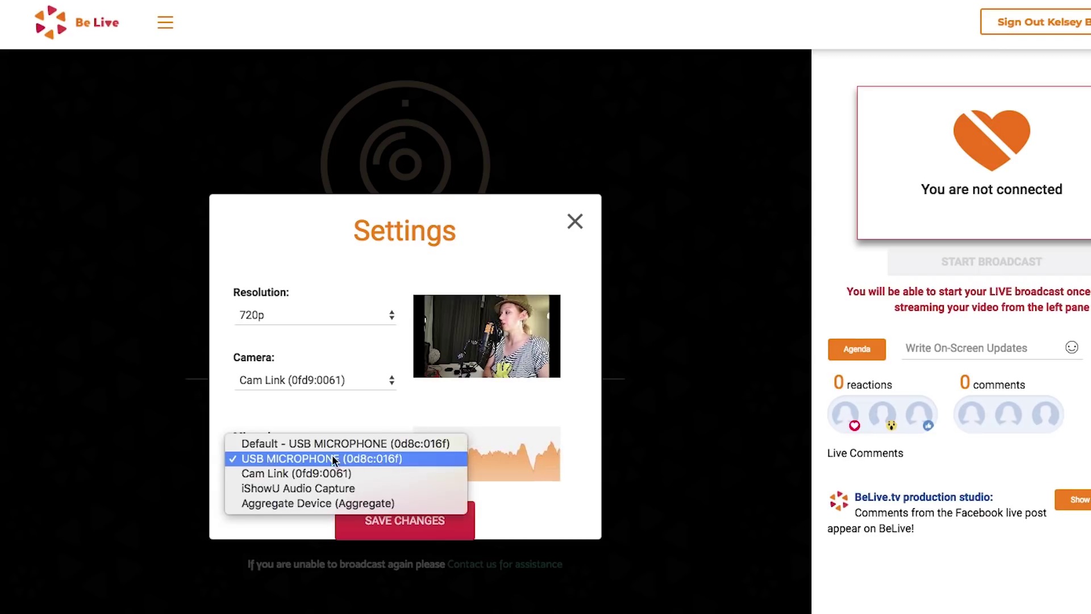
left_click(356, 459)
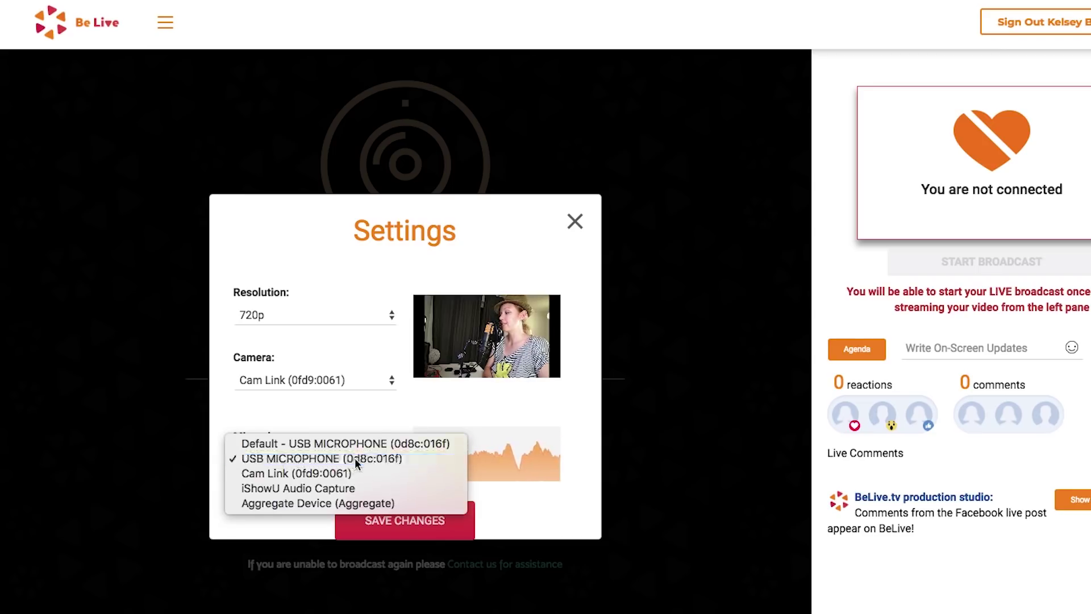
left_click(429, 522)
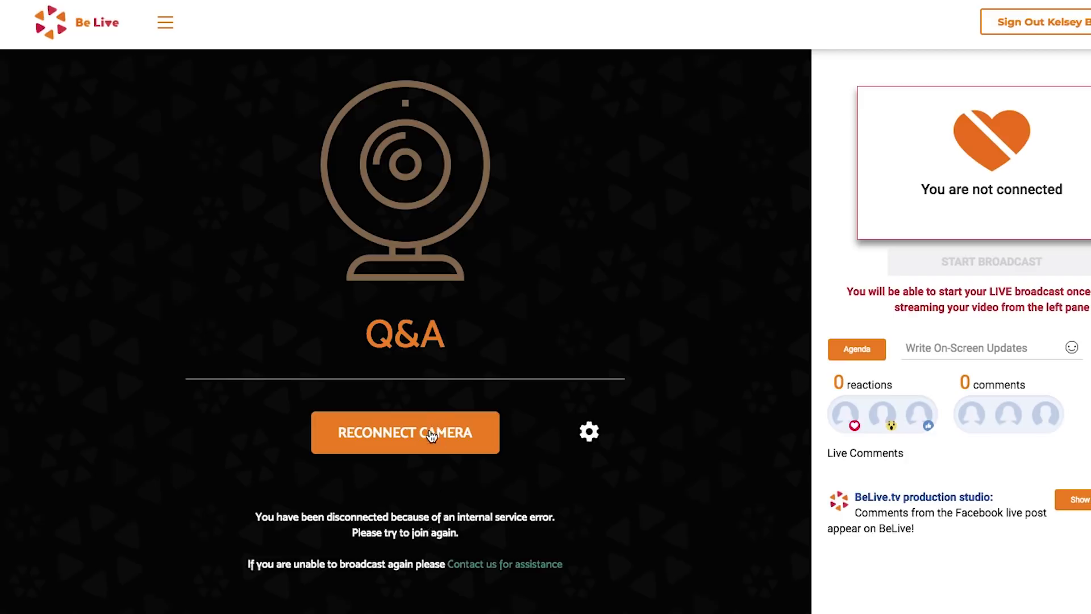
left_click(430, 436)
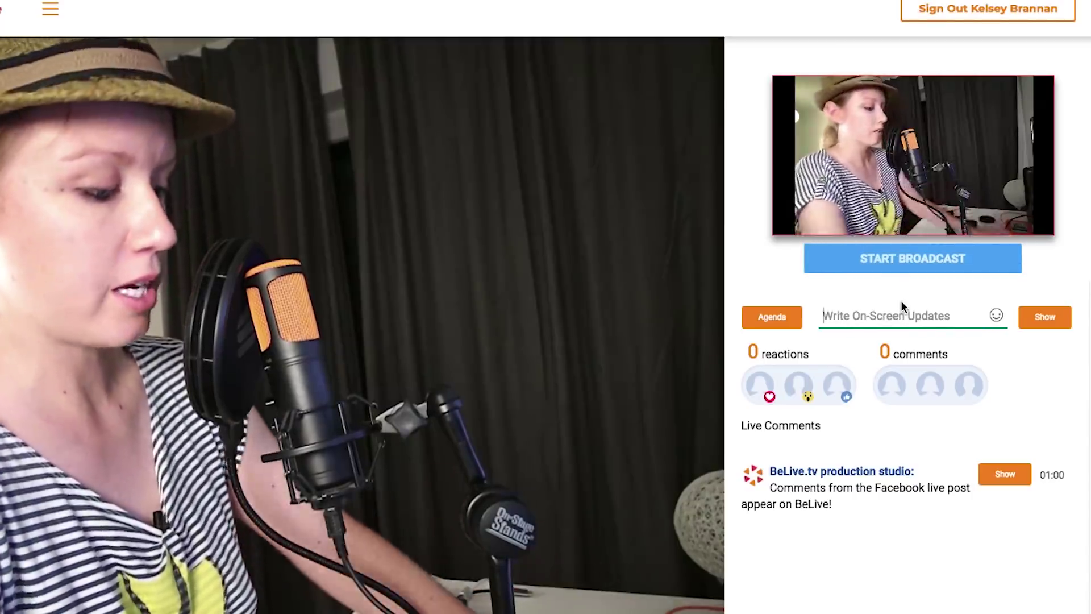
Show the on-screen update 'Hello!' across the broadcast preview
type("He")
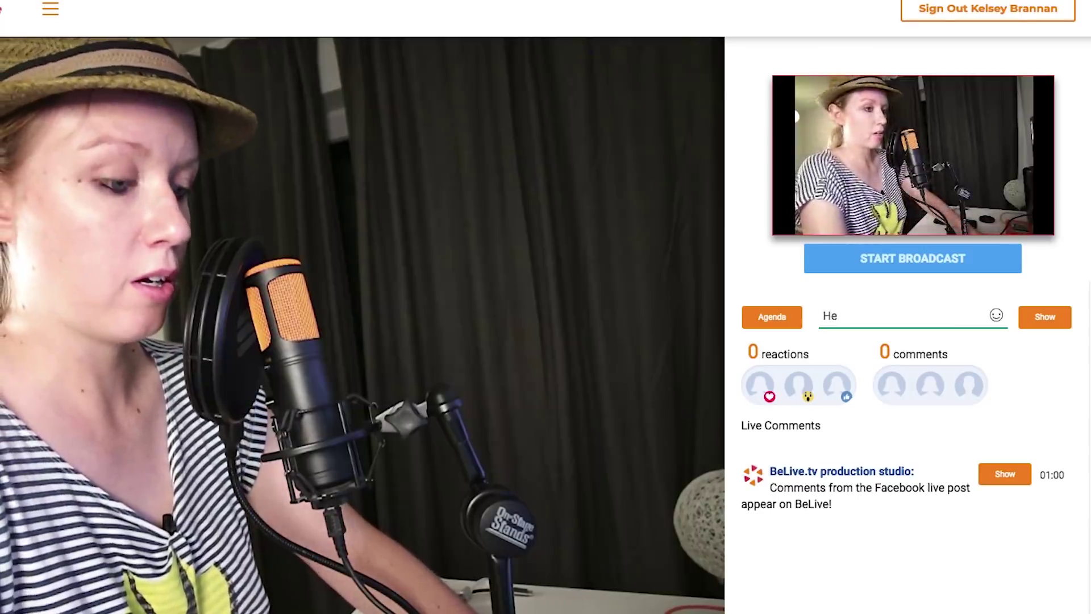
type("kllo!")
left_click(1040, 317)
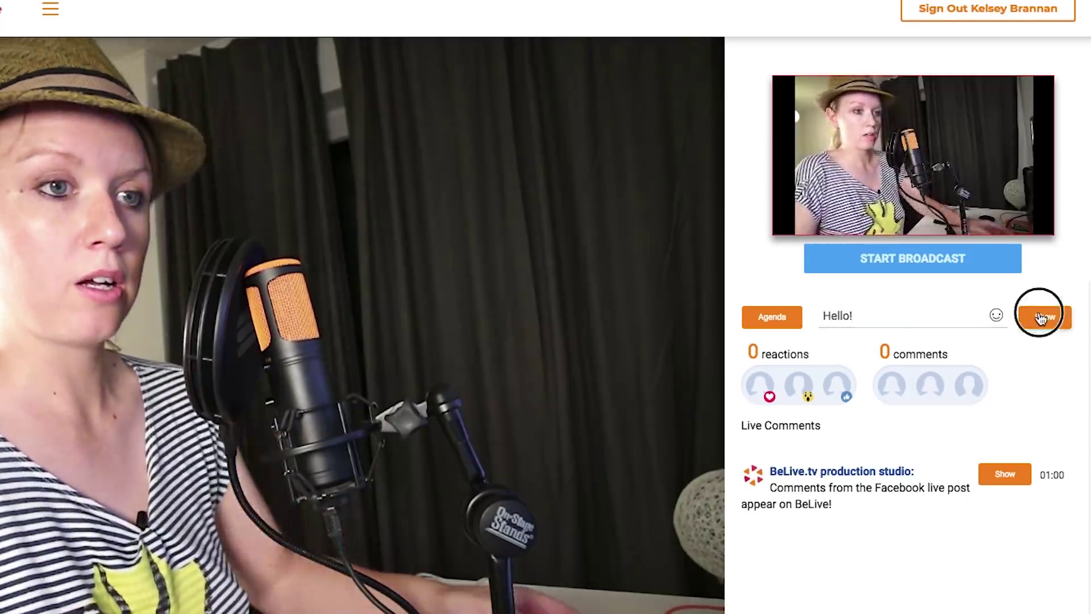